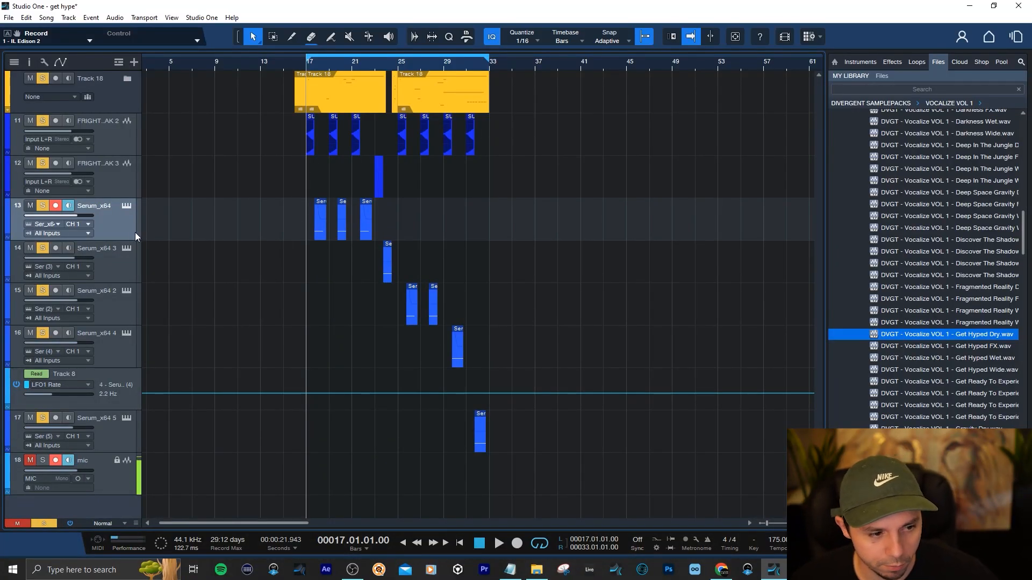
Play back the bass arrangement across the looped section from bar 17 to bar 33
key("F3")
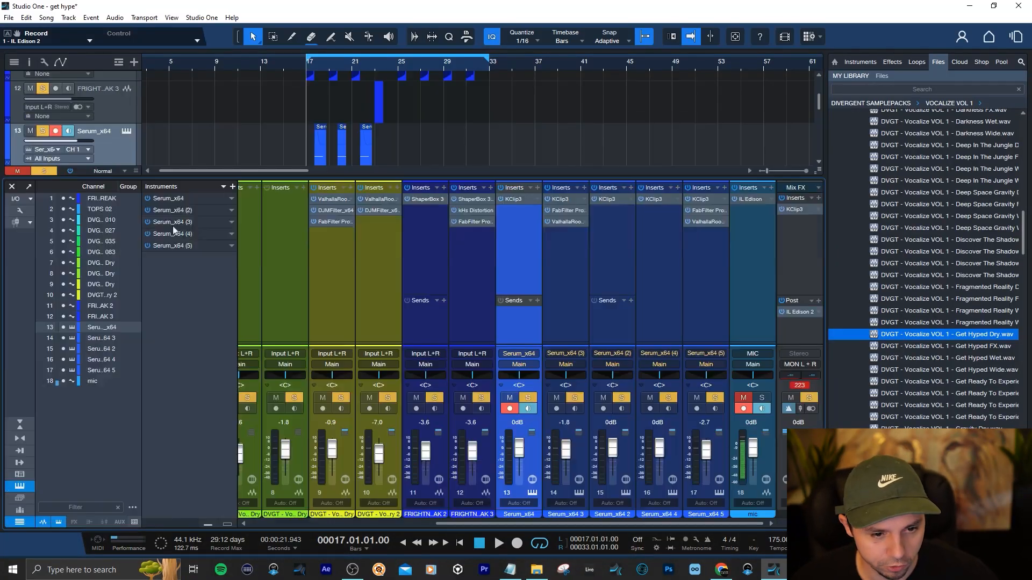
left_click(12, 188)
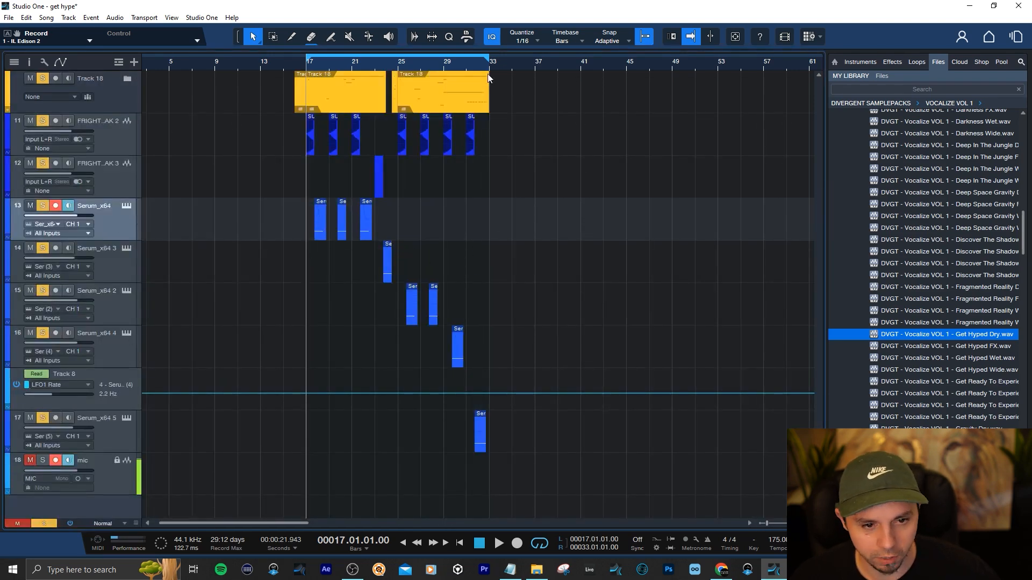
left_click(465, 63)
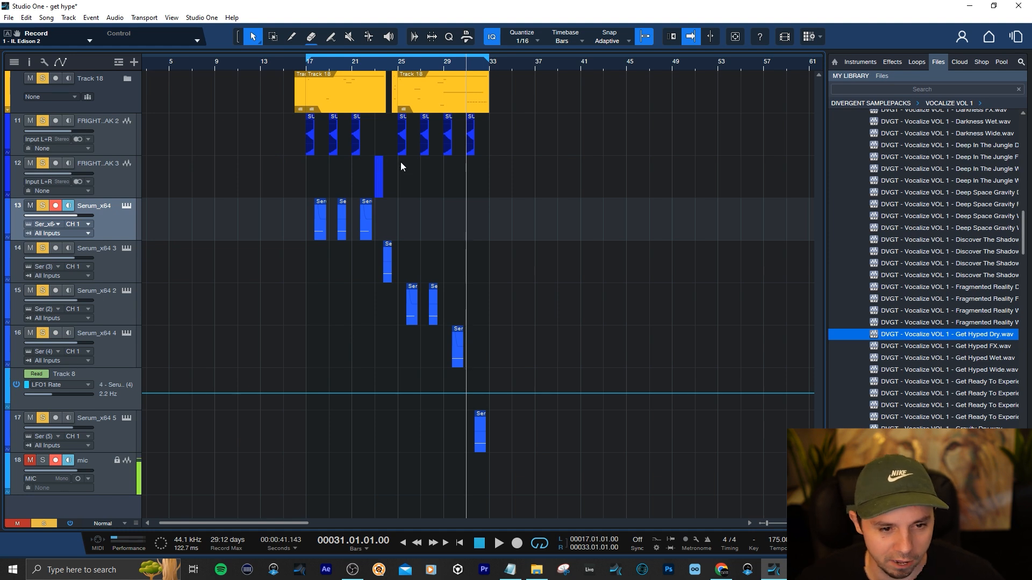
key("space")
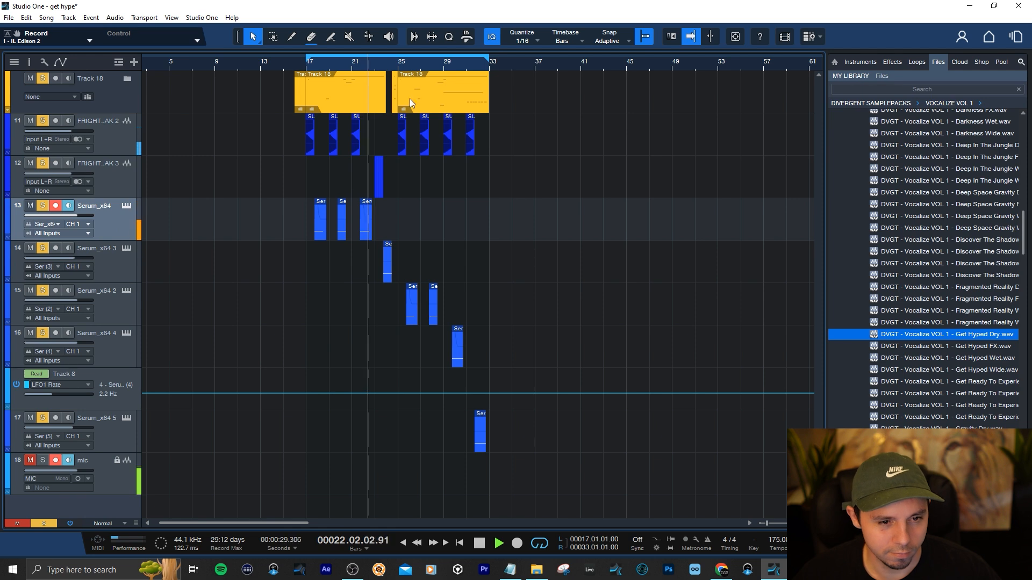
scroll(404, 66, "up", 5)
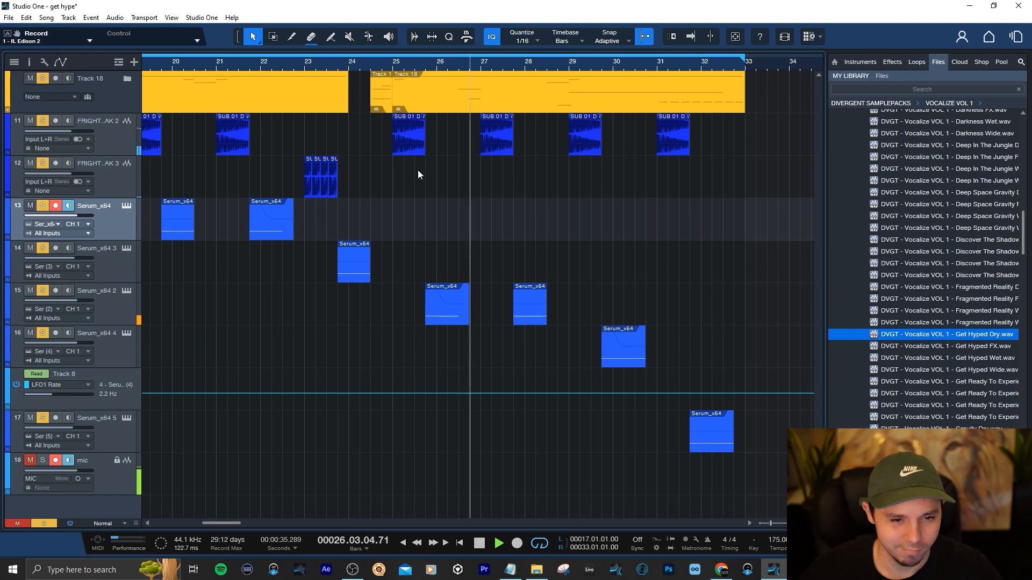
scroll(417, 74, "down", 4)
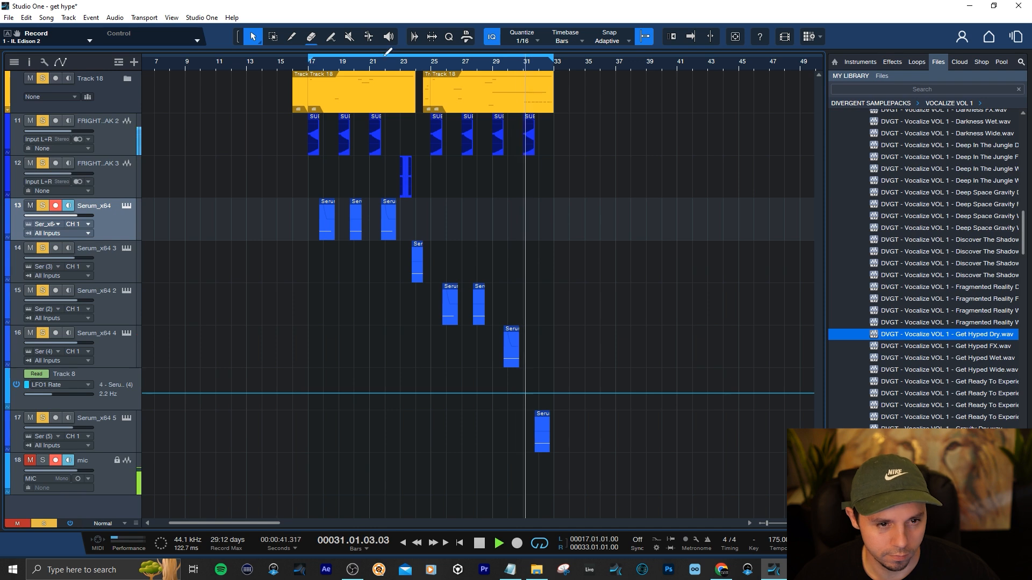
Audition the first Serum_x64 clip, then open it in the note editor and select all its notes
left_click(737, 38)
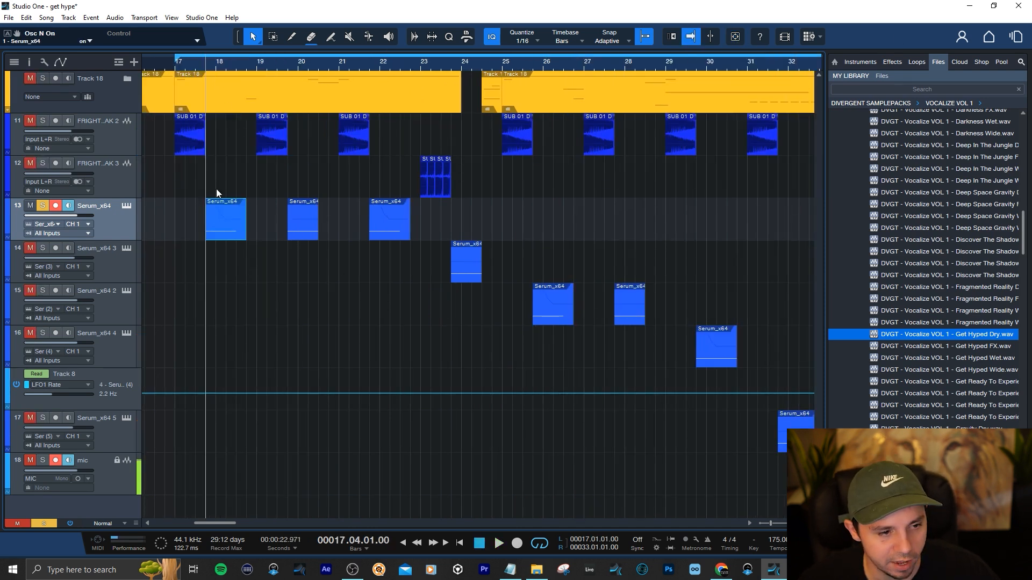
key("space")
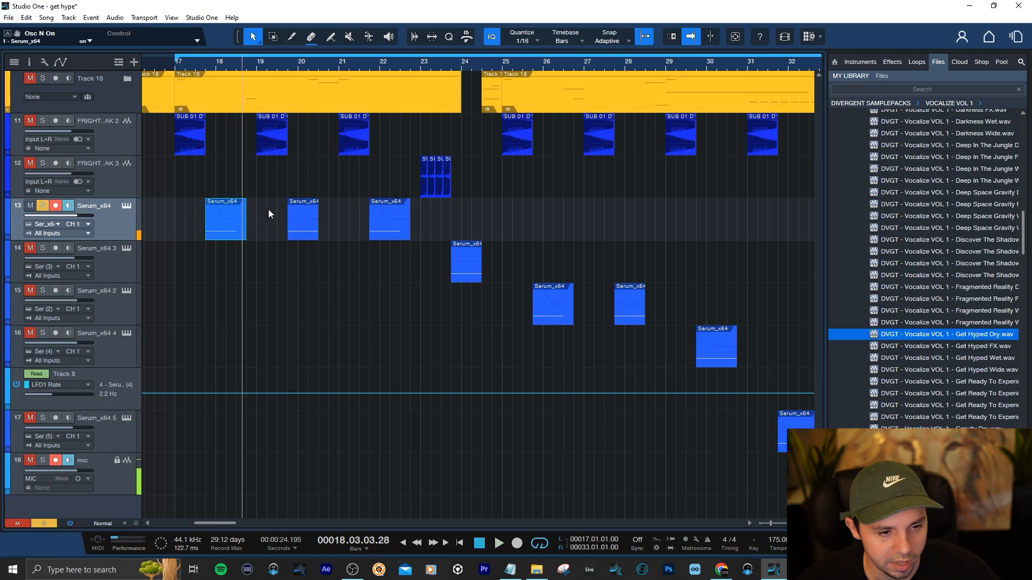
double_click(221, 224)
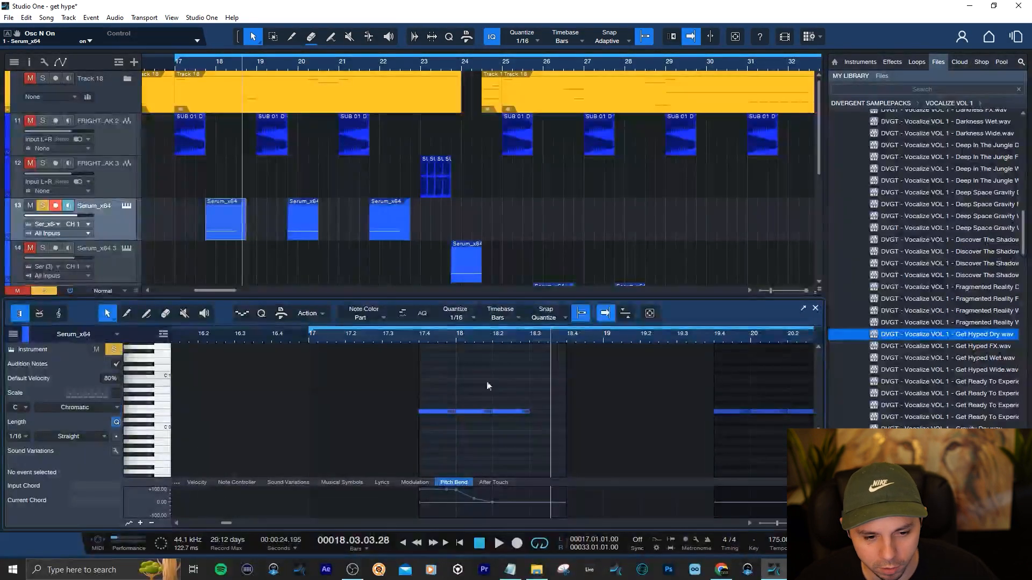
left_click_drag(425, 339, 398, 336)
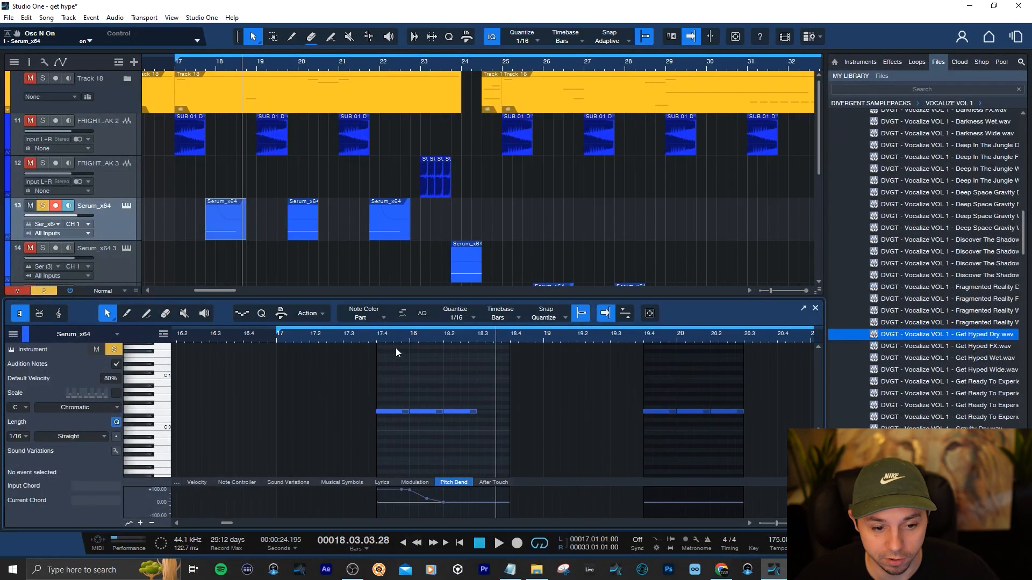
scroll(395, 347, "up", 3)
left_click_drag(329, 375, 512, 416)
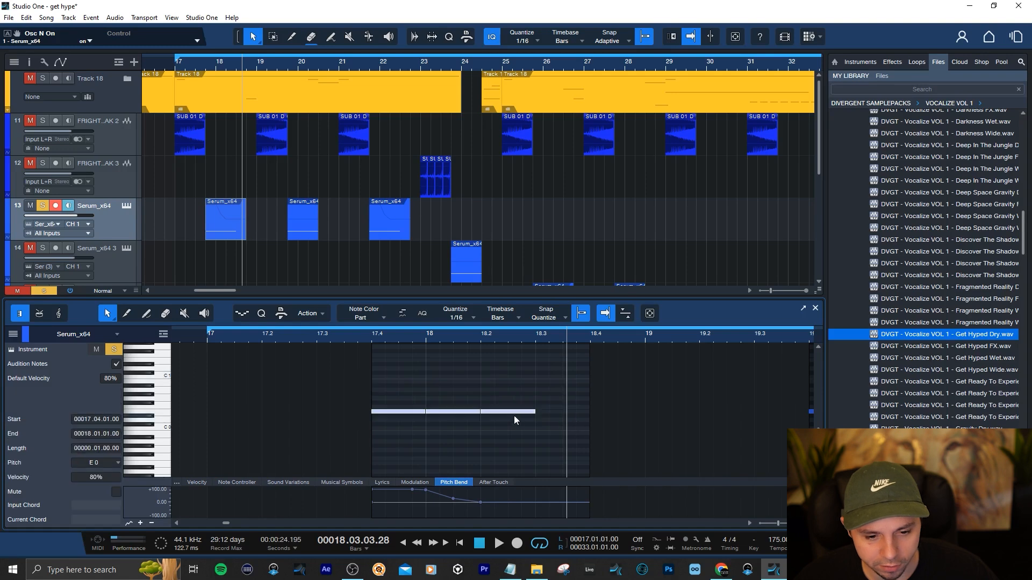
Examine the first clip's three notes and pitch bend curve, then check the Serum instrument that plays them
mouse_move(511, 410)
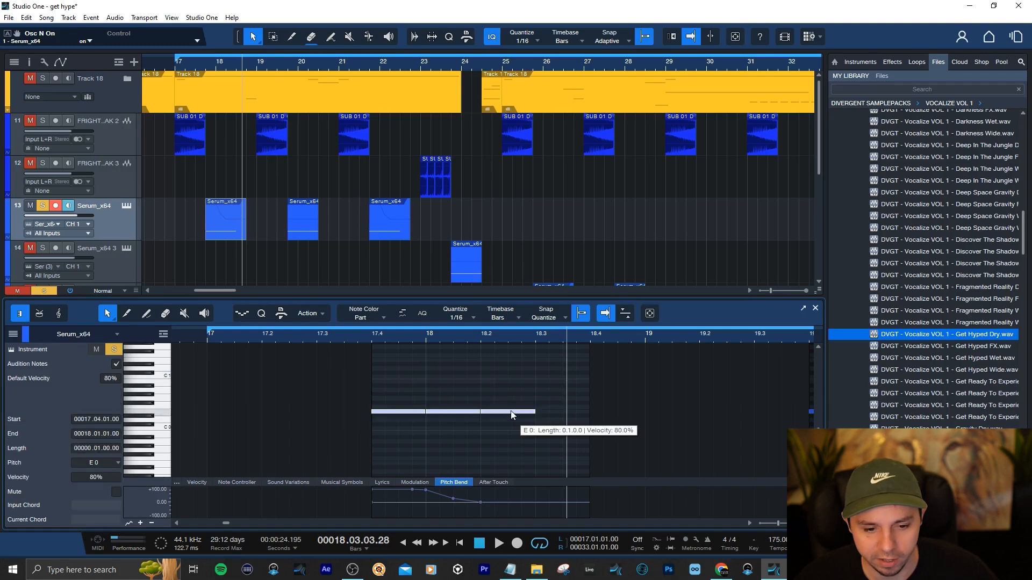
left_click(393, 430)
left_click(415, 412)
left_click_drag(438, 391, 458, 423)
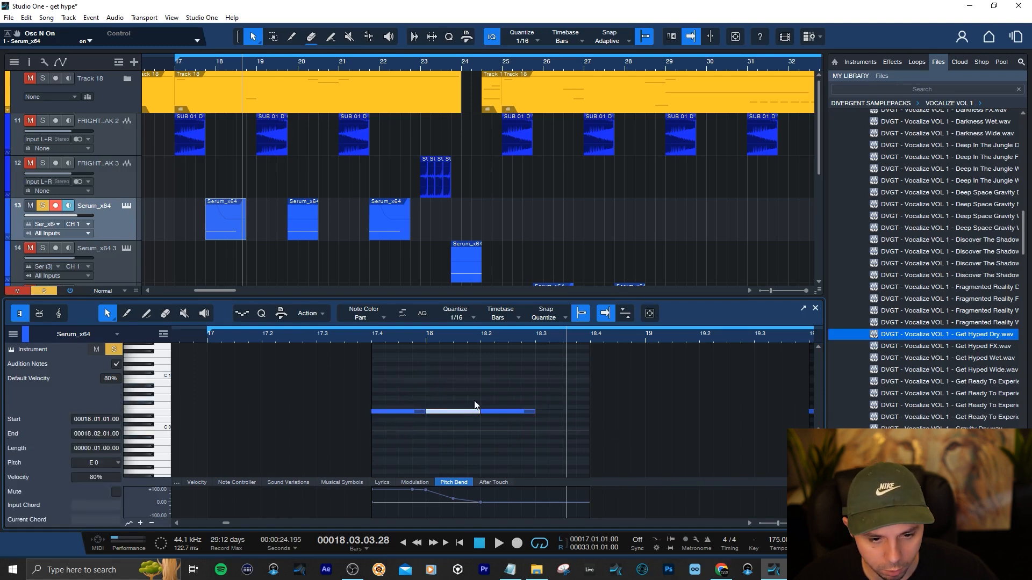
left_click_drag(493, 380, 510, 429)
left_click_drag(563, 457, 388, 396)
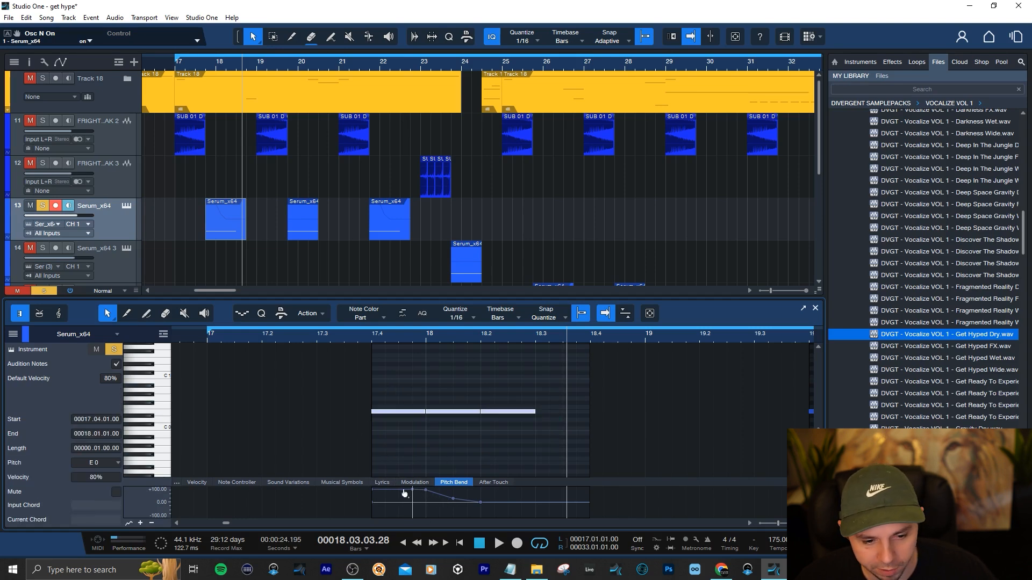
left_click(398, 412)
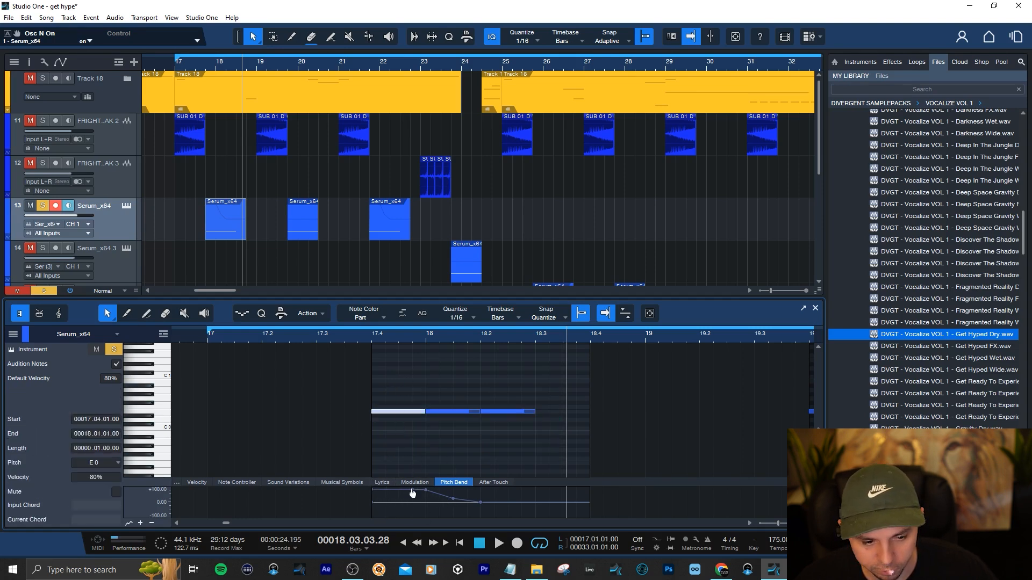
left_click(126, 205)
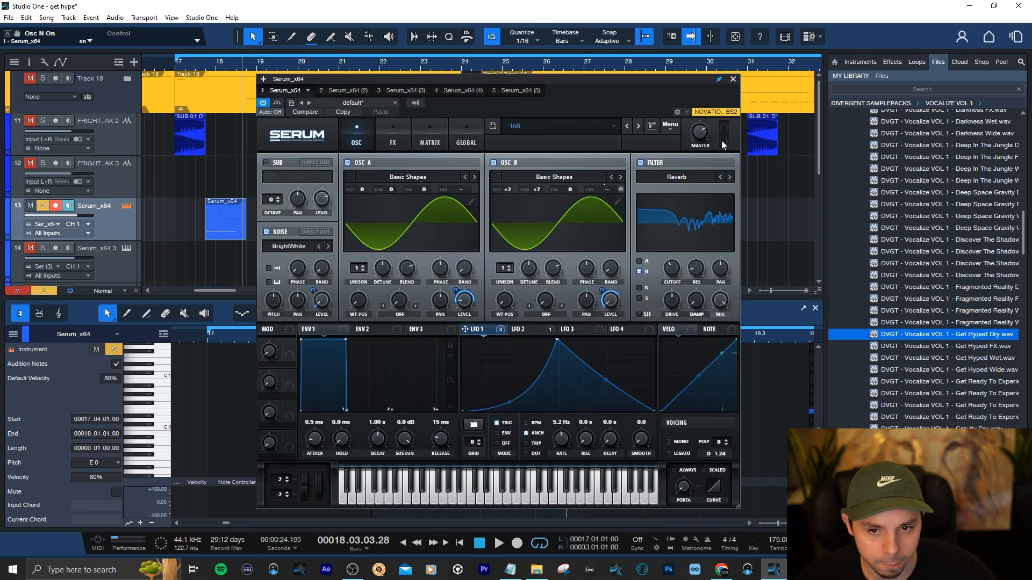
left_click(732, 79)
Try shifting the clip's first note one semitone down to D#0
left_click(400, 412)
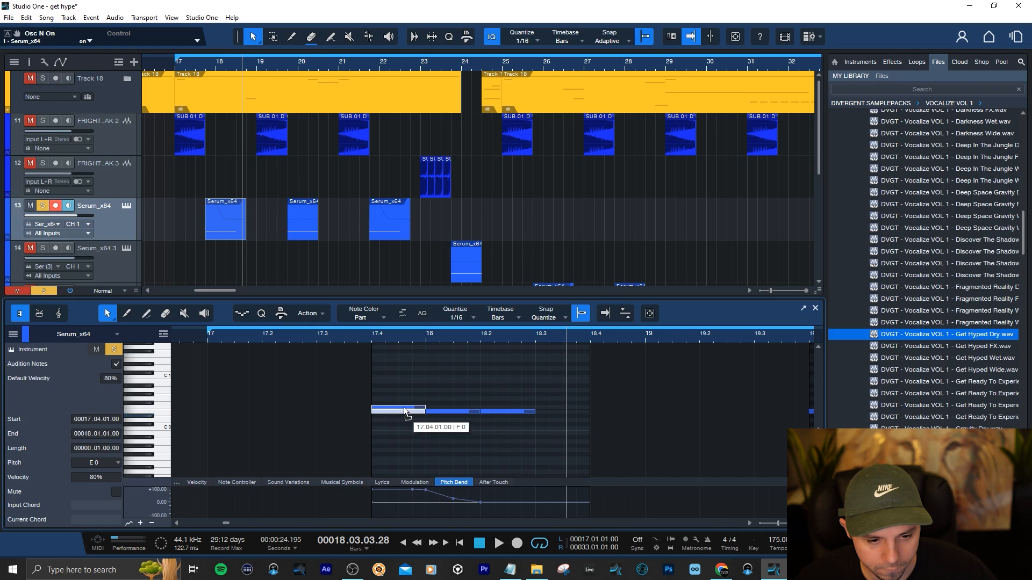
left_click_drag(405, 412, 404, 416)
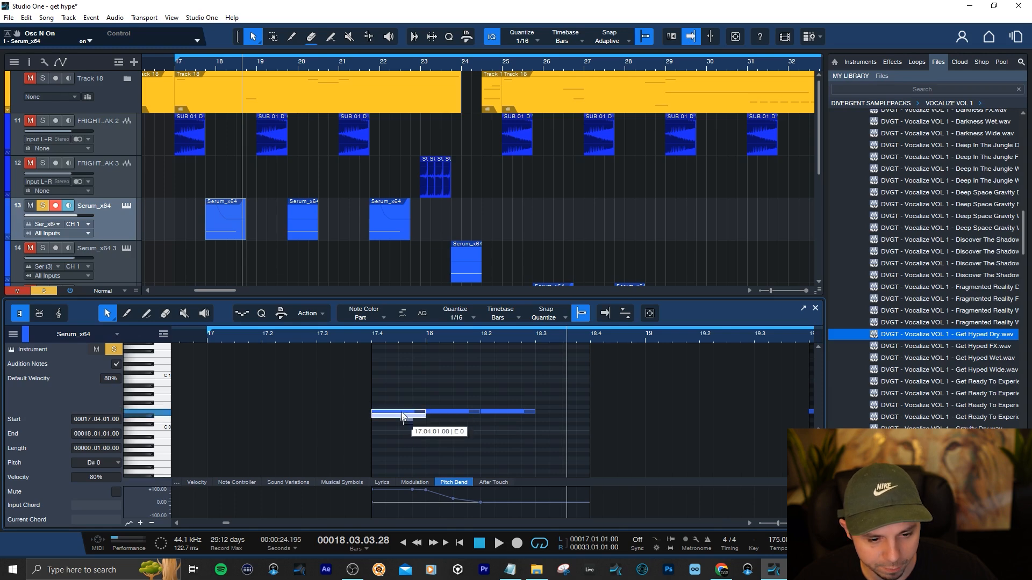
left_click(510, 412)
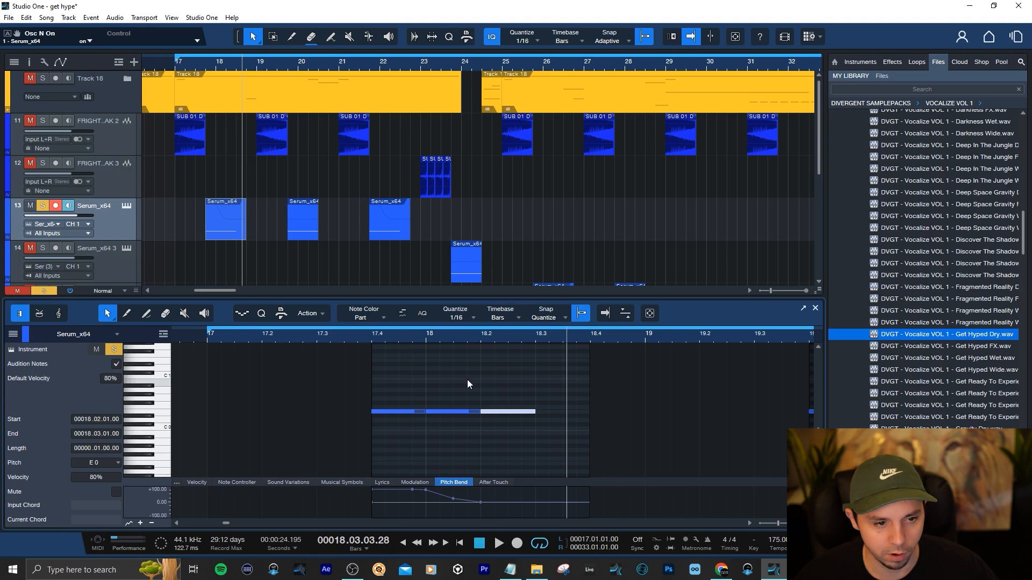
Bring the second Serum_x64 clip into the note editor and select all of its notes
left_click(306, 215)
left_click(410, 391)
key("ctrl+a")
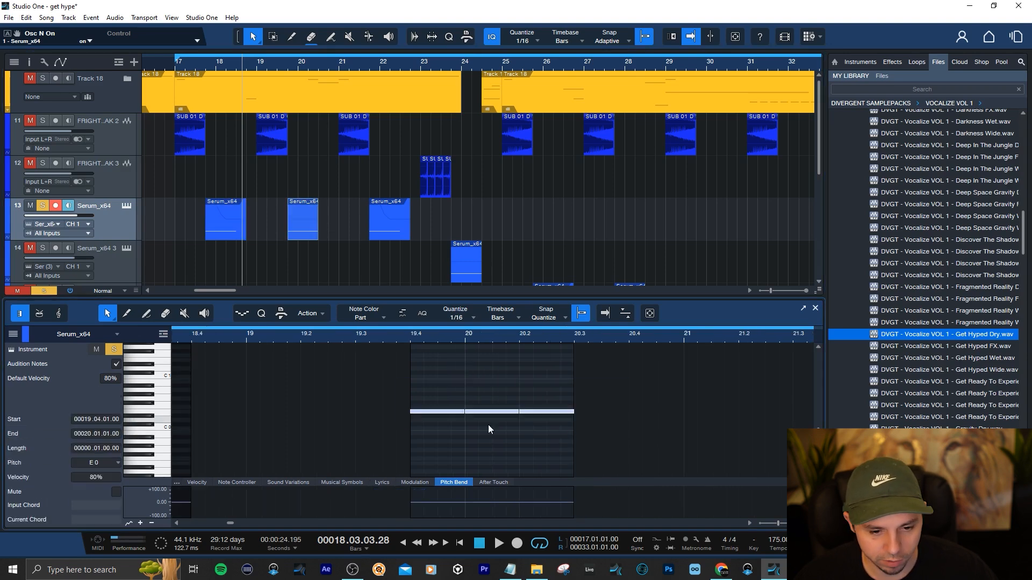
Put the playhead at the first Serum_x64 clip and switch off the filter, Osc B and noise in its Serum instrument
left_click(206, 63)
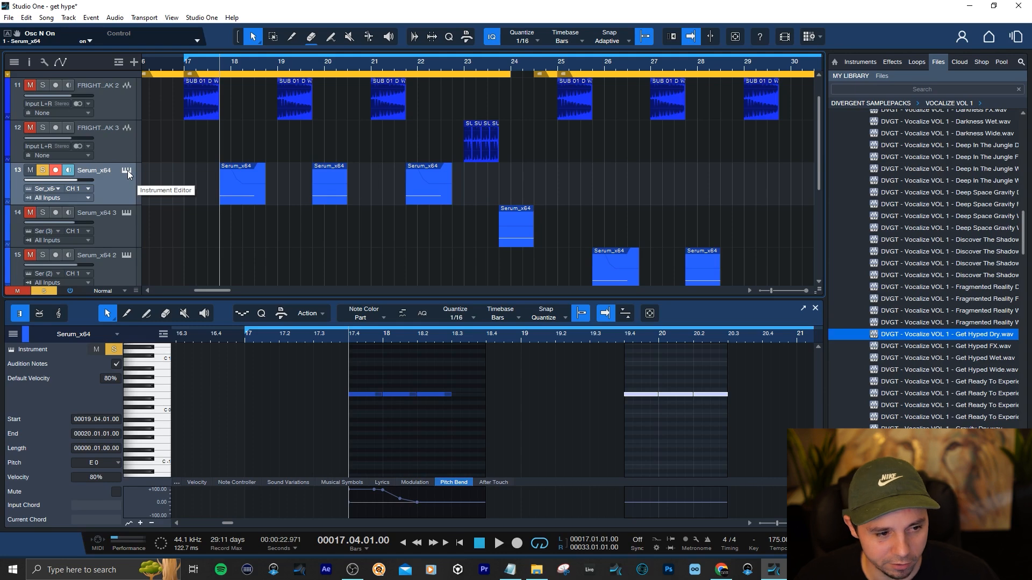
left_click(127, 170)
left_click(603, 124)
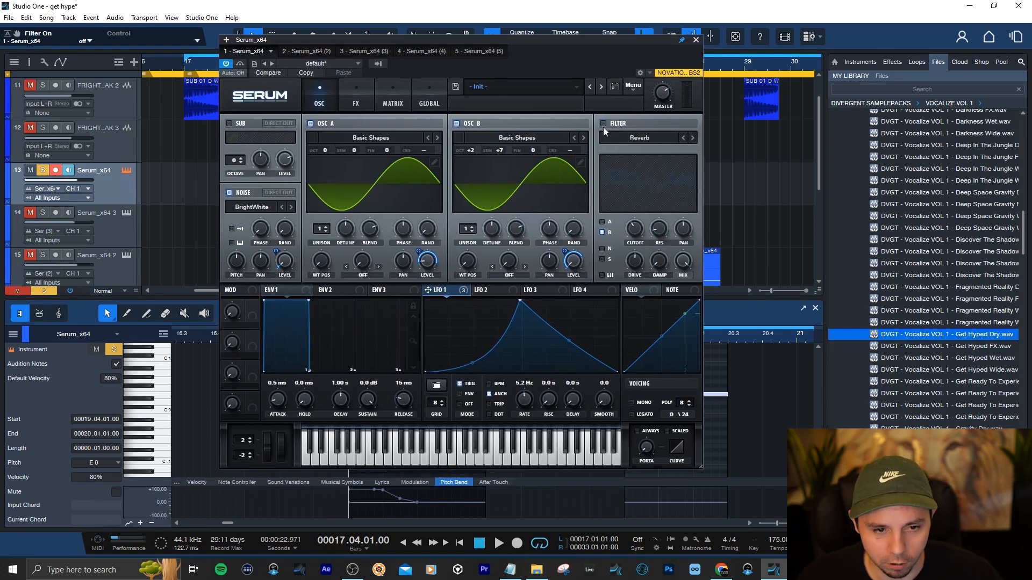
left_click(477, 125)
left_click(250, 192)
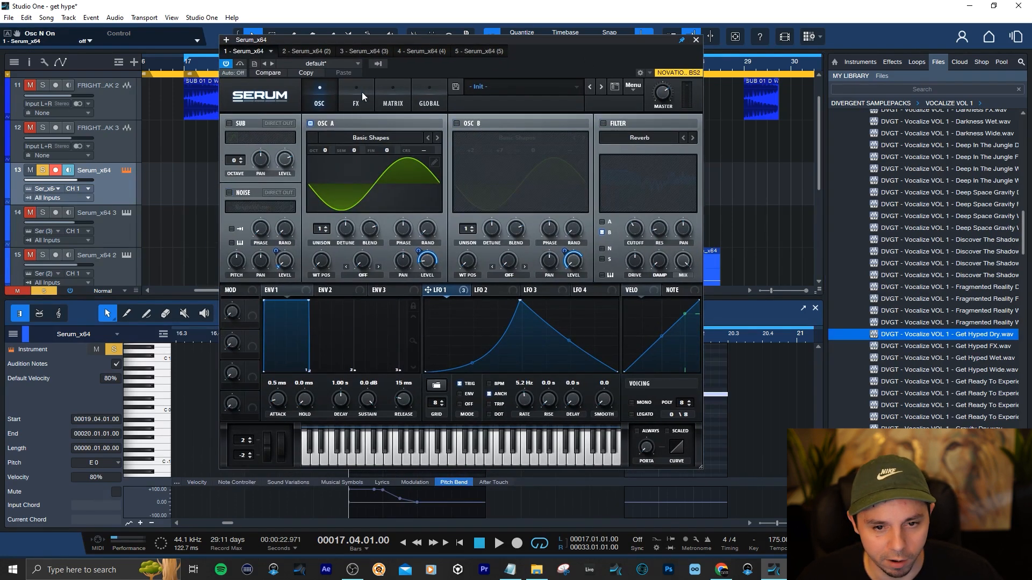
Review Serum's effects rack and browse the Analog wavetables for Osc A, keeping Basic Shapes
left_click(359, 94)
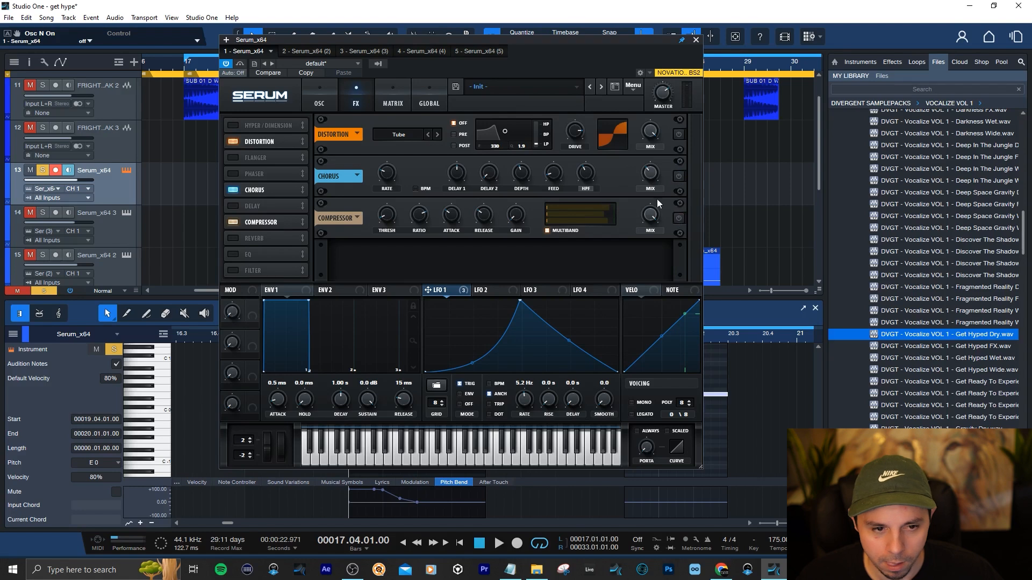
left_click(327, 96)
left_click(667, 97)
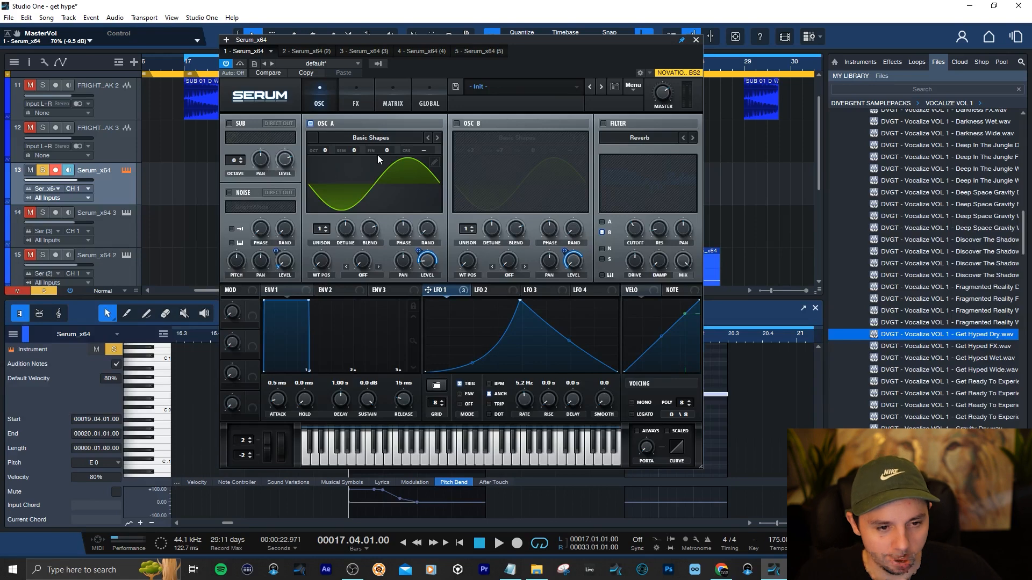
left_click(375, 138)
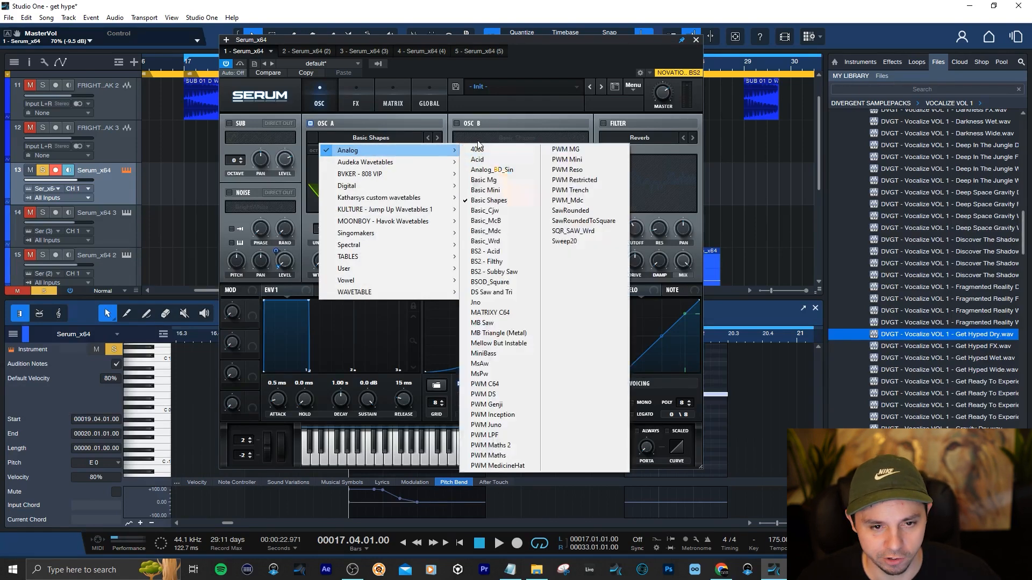
left_click(496, 111)
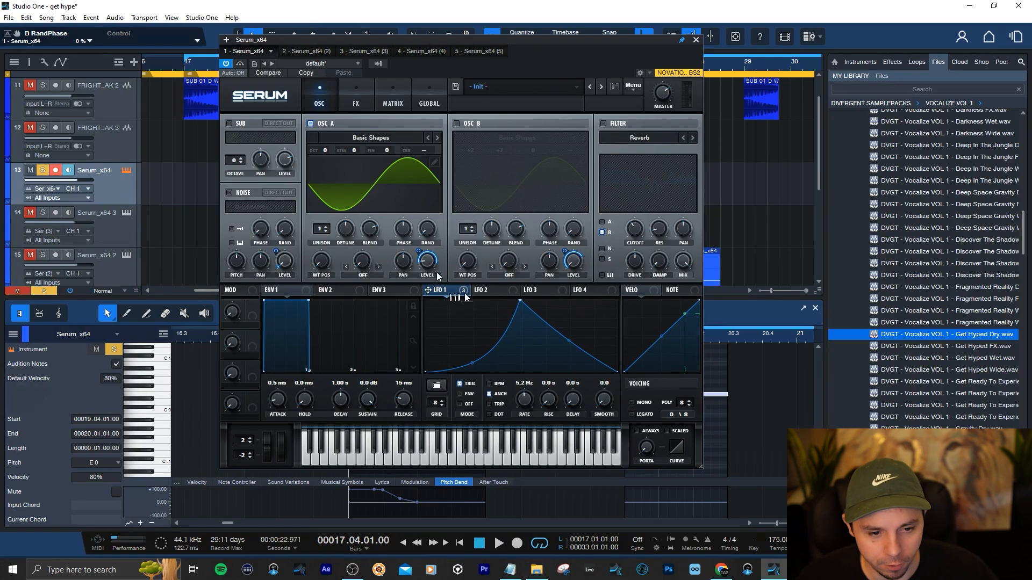
Recheck Serum's effects and inspect the amount of LFO 1 modulation on A Vol in the modulation matrix
left_click(361, 94)
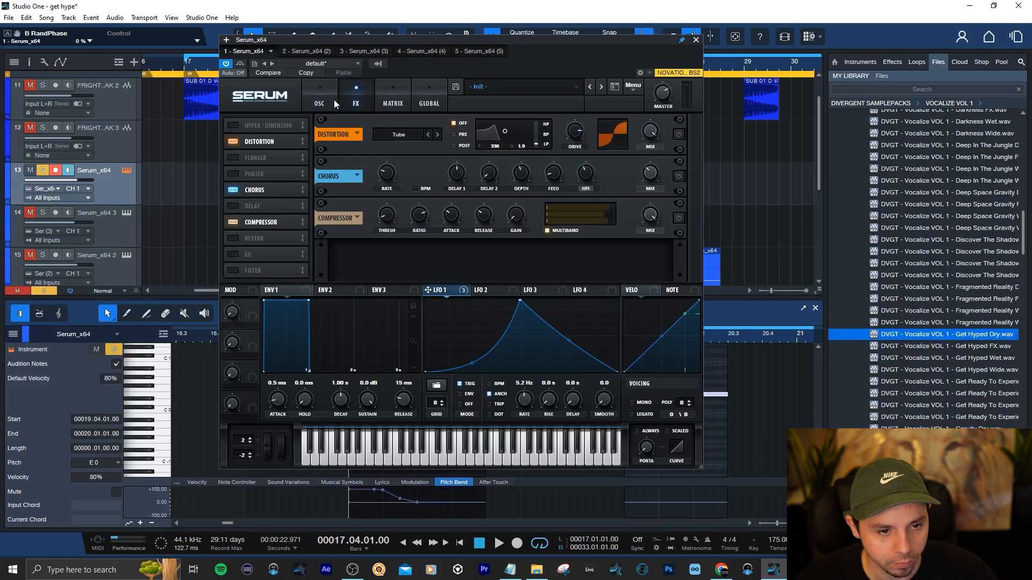
left_click(322, 101)
left_click(357, 86)
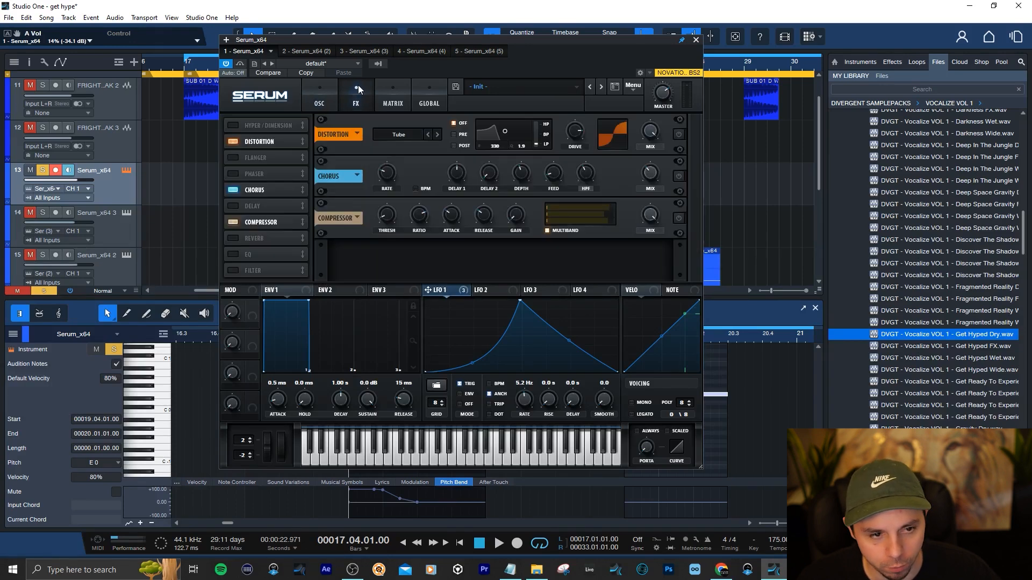
left_click(393, 97)
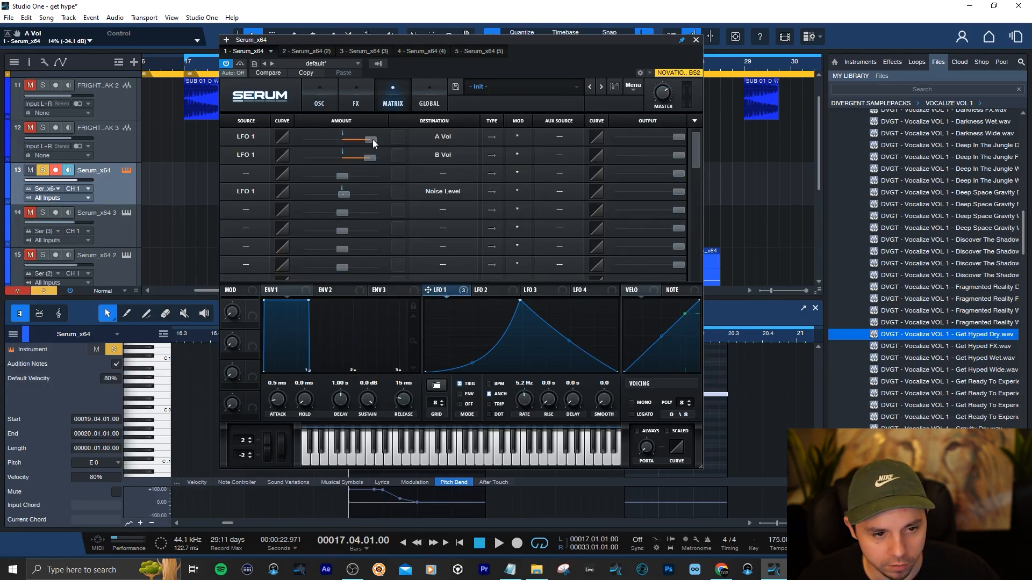
mouse_move(372, 140)
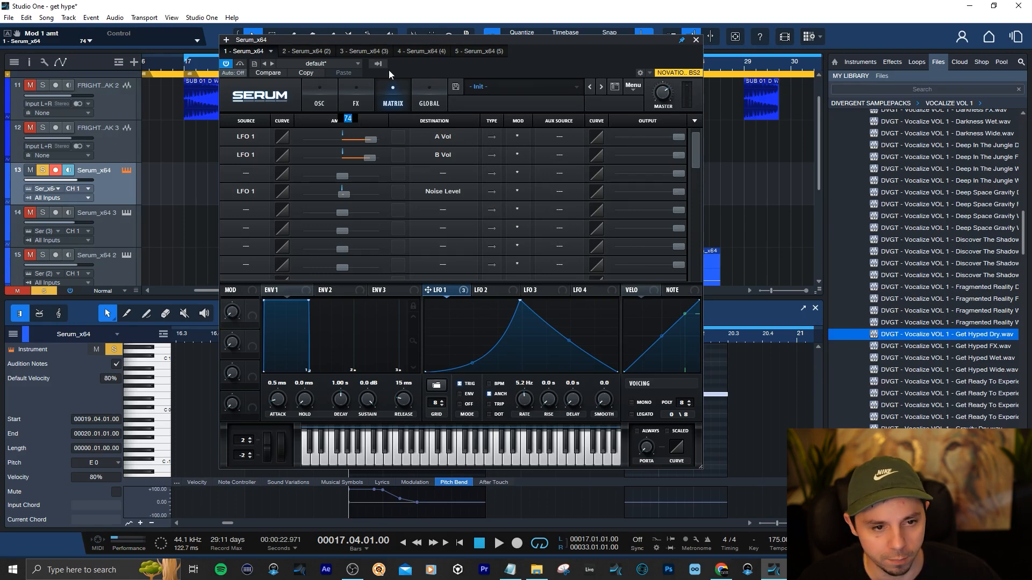
left_click(324, 97)
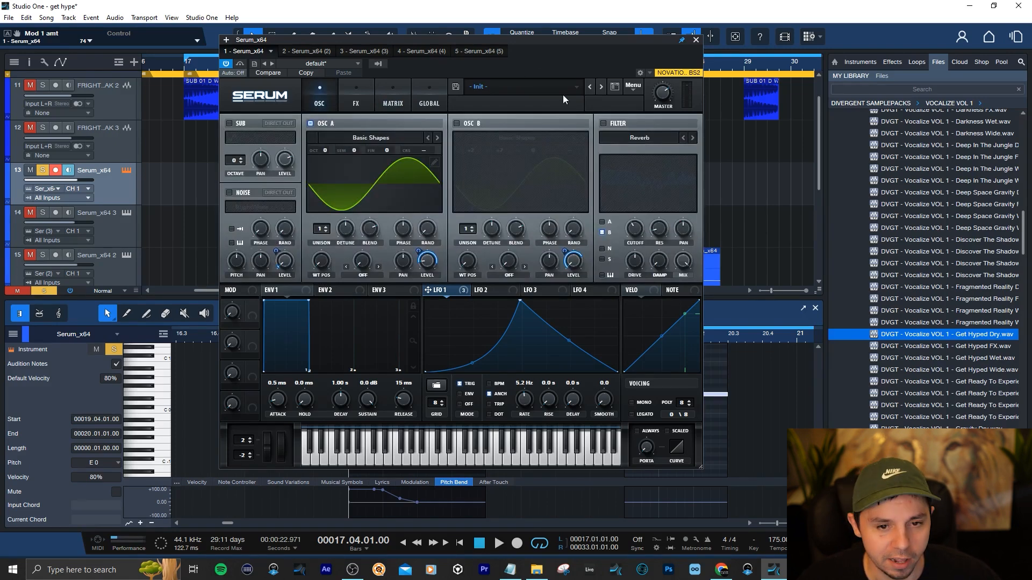
Move the Serum window clear of the timeline and audition the first clip with only Osc A active
left_click_drag(453, 41, 489, 119)
key("space")
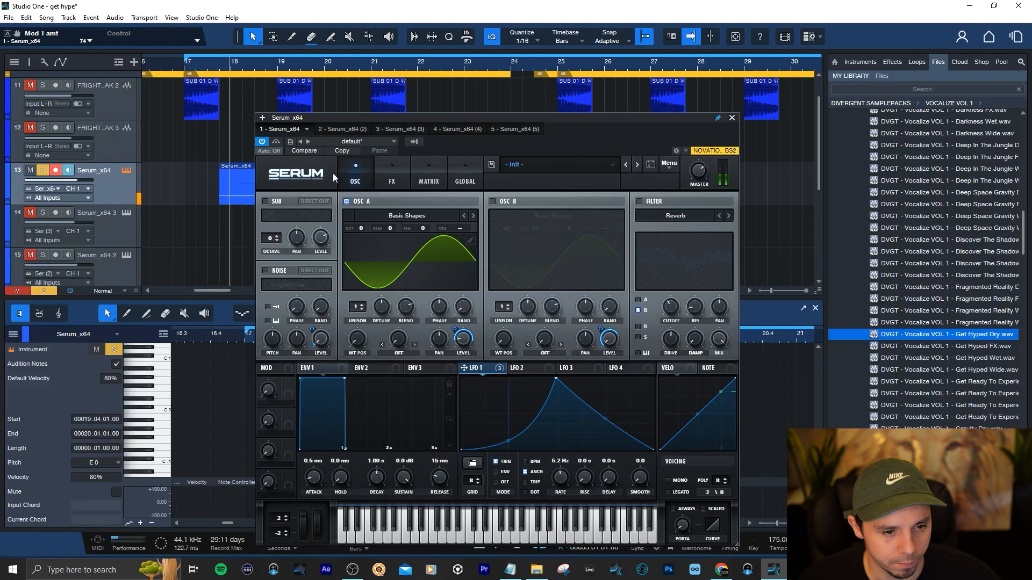
key("space")
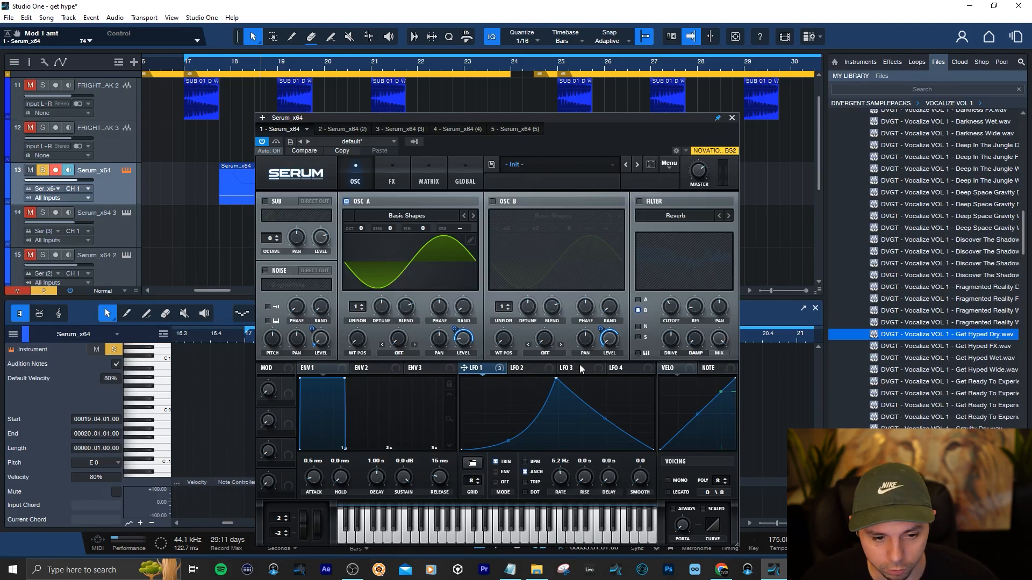
key("space")
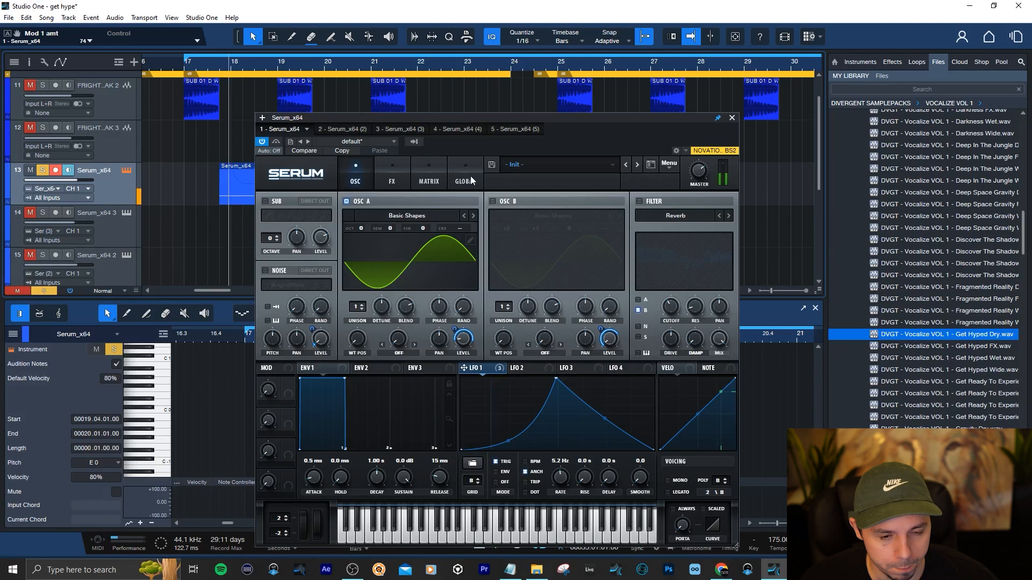
Switch on Osc B and inspect the LFO 1 modulation amounts for the oscillator volumes in Serum's modulation matrix
left_click(492, 203)
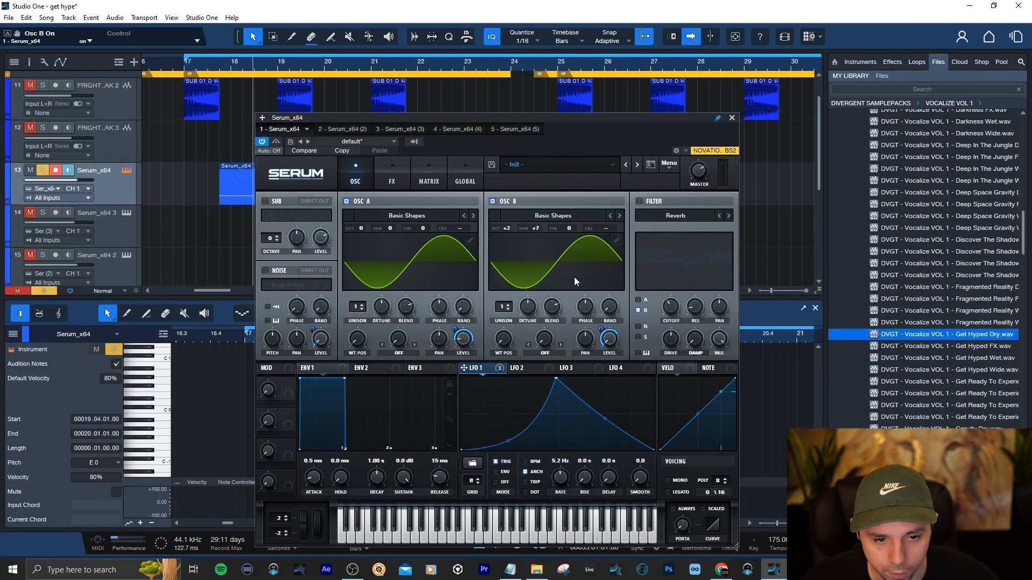
mouse_move(614, 350)
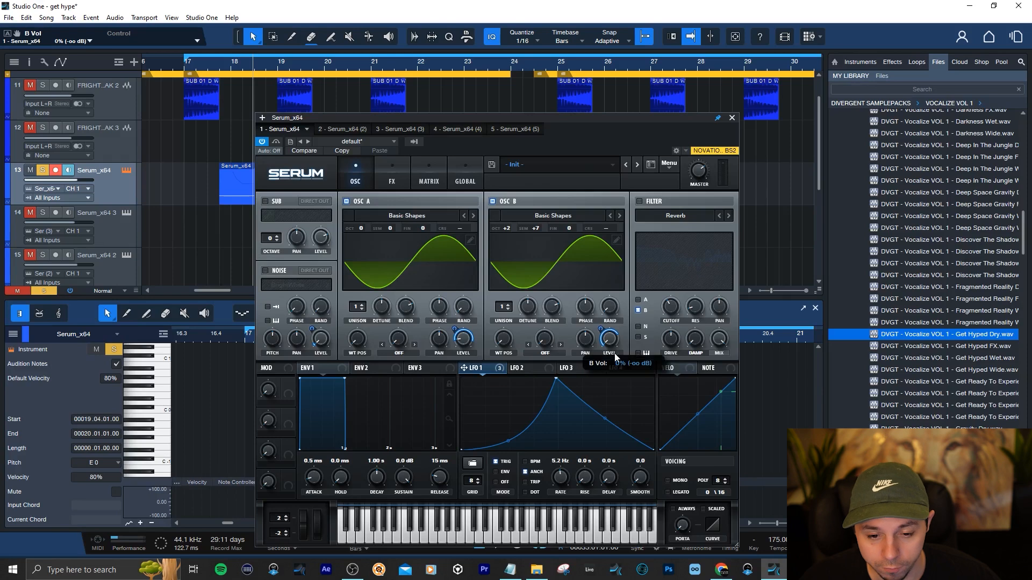
left_click(388, 171)
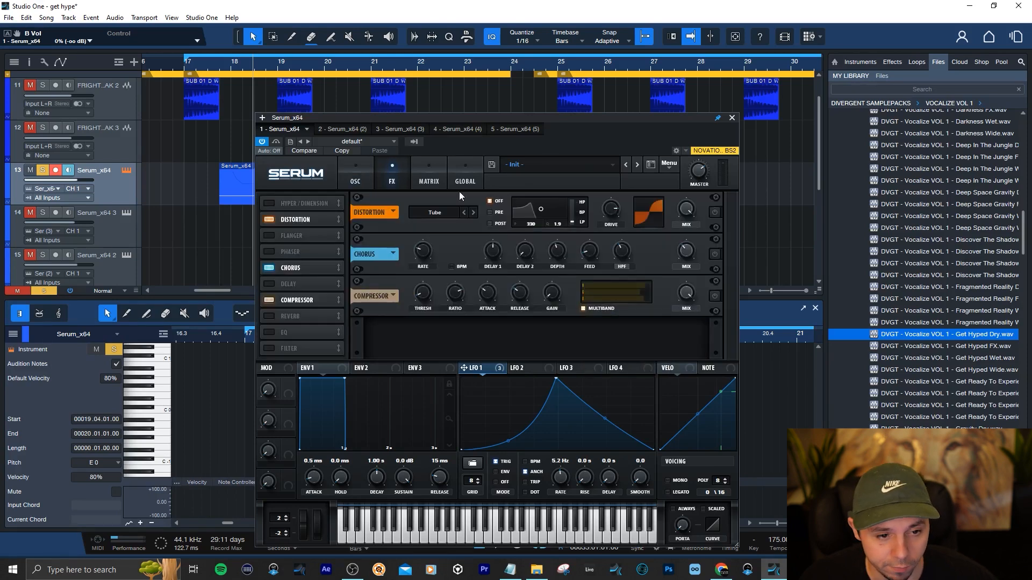
left_click(425, 171)
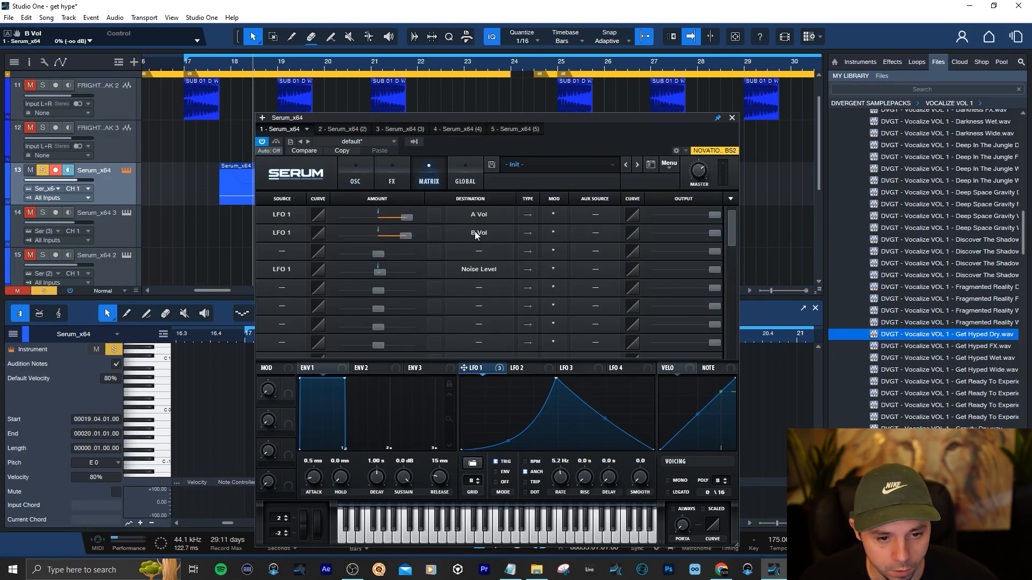
double_click(404, 234)
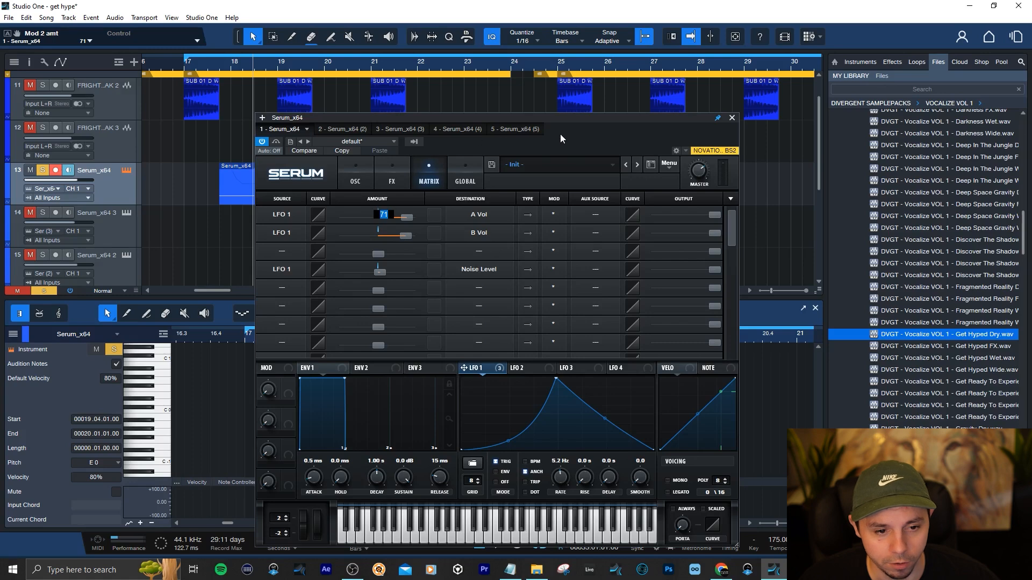
left_click(357, 176)
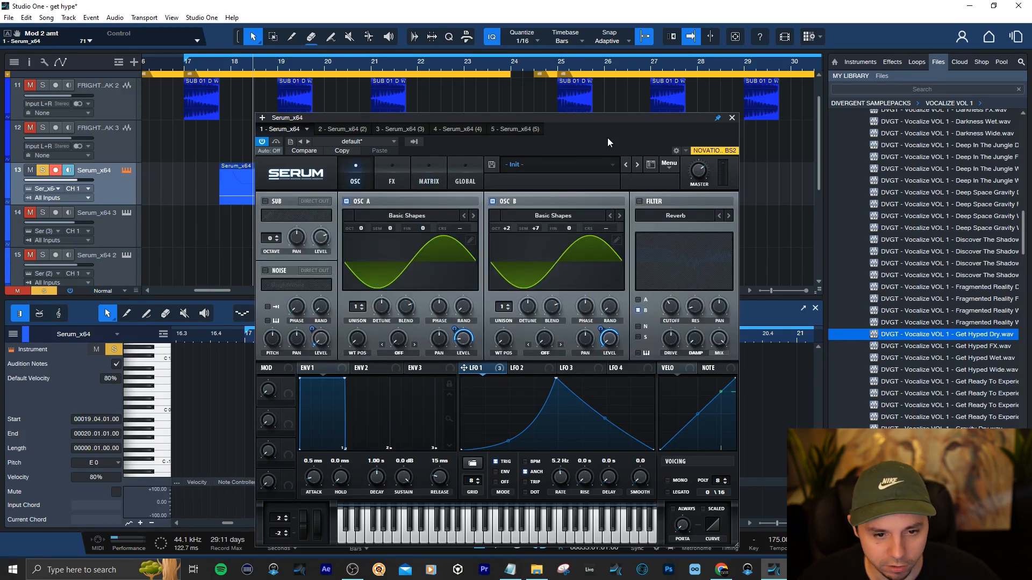
Return the playhead to the first Serum_x64 clip and audition it with Osc A and Osc B active
left_click_drag(594, 128, 609, 137)
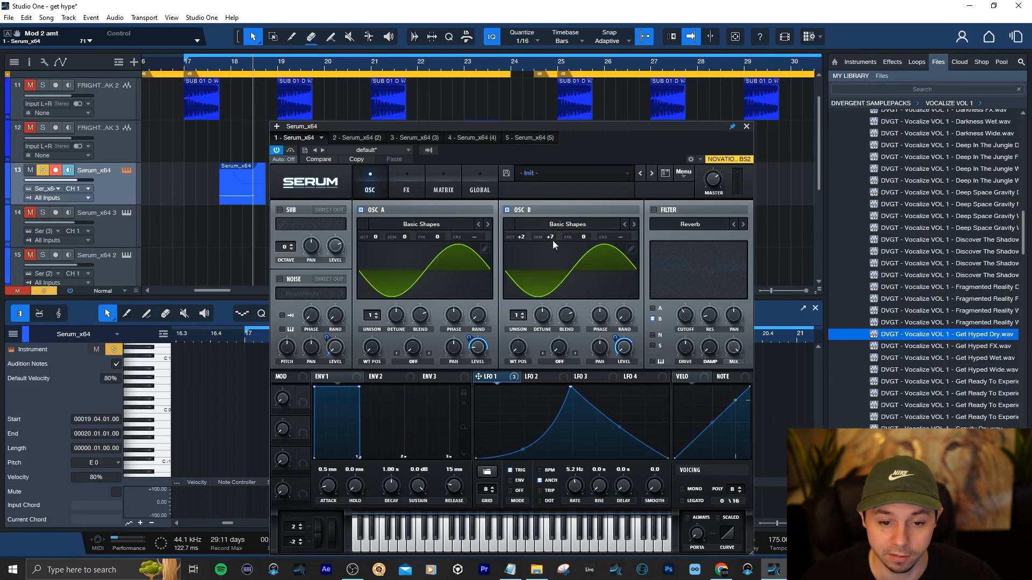
left_click(221, 64)
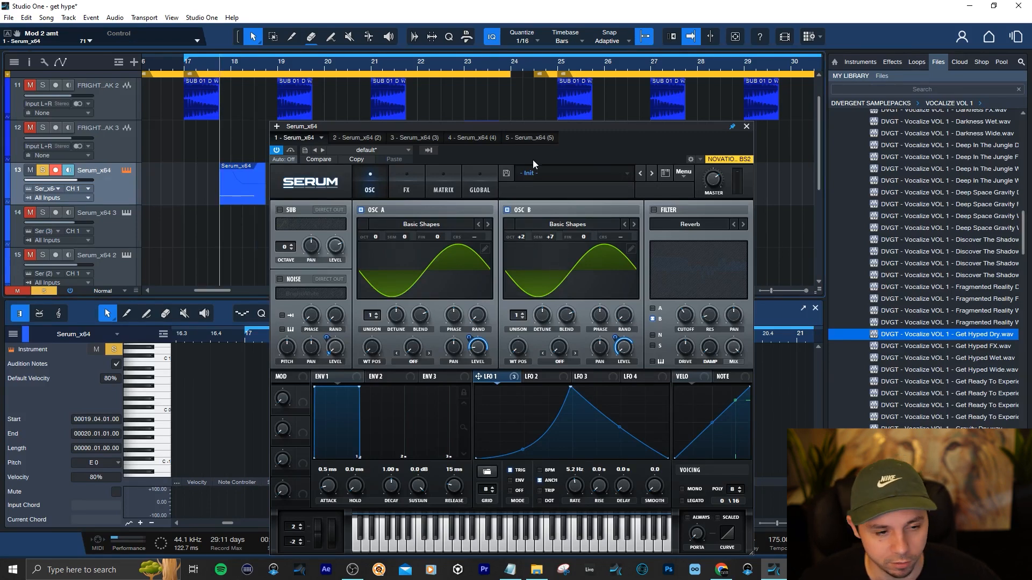
key("space")
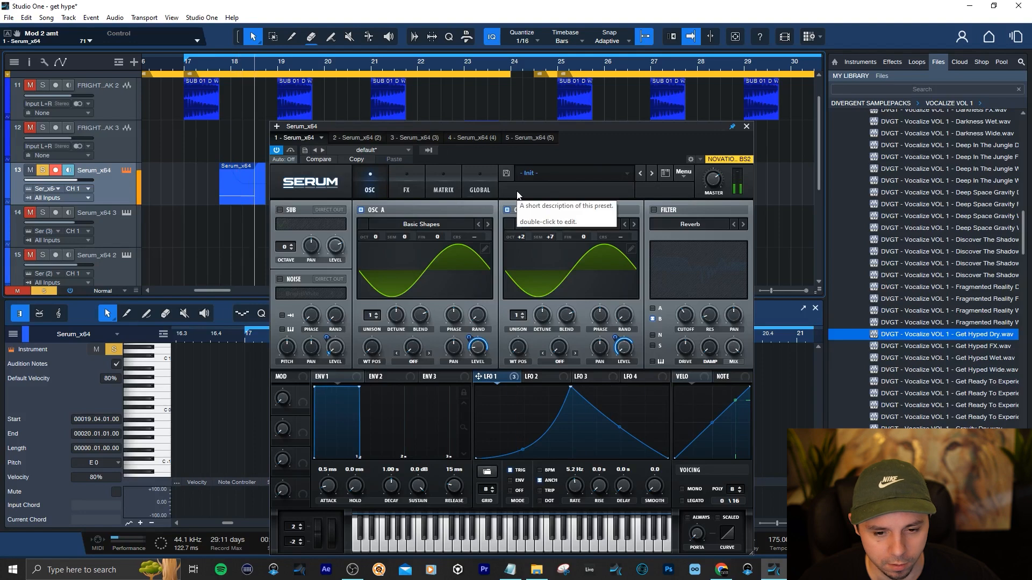
left_click_drag(592, 149, 572, 114)
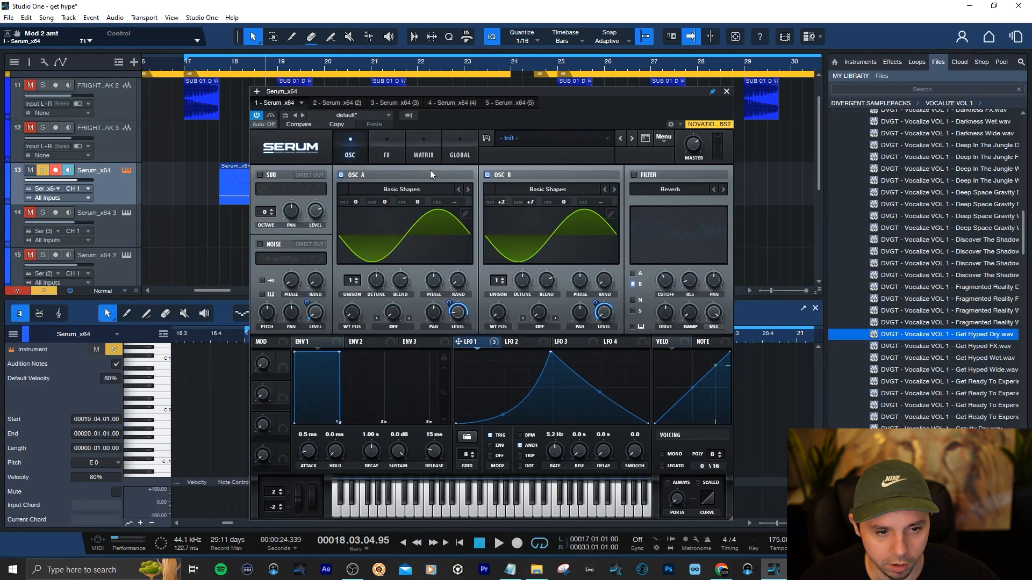
Switch on the Tube distortion in Serum's effects rack, replay the clip and inspect the distortion's drive and mix amounts
left_click(388, 148)
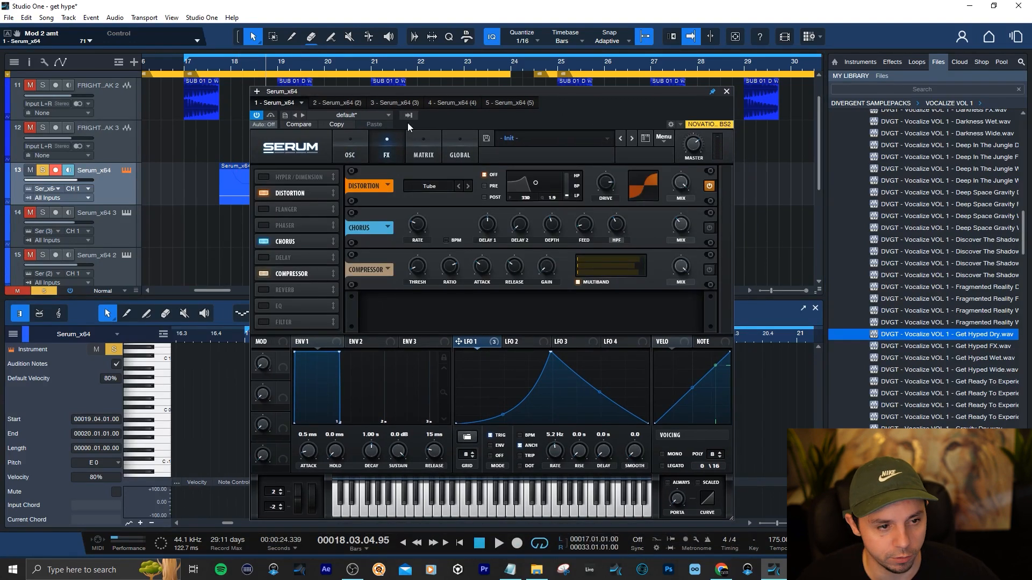
left_click(218, 69)
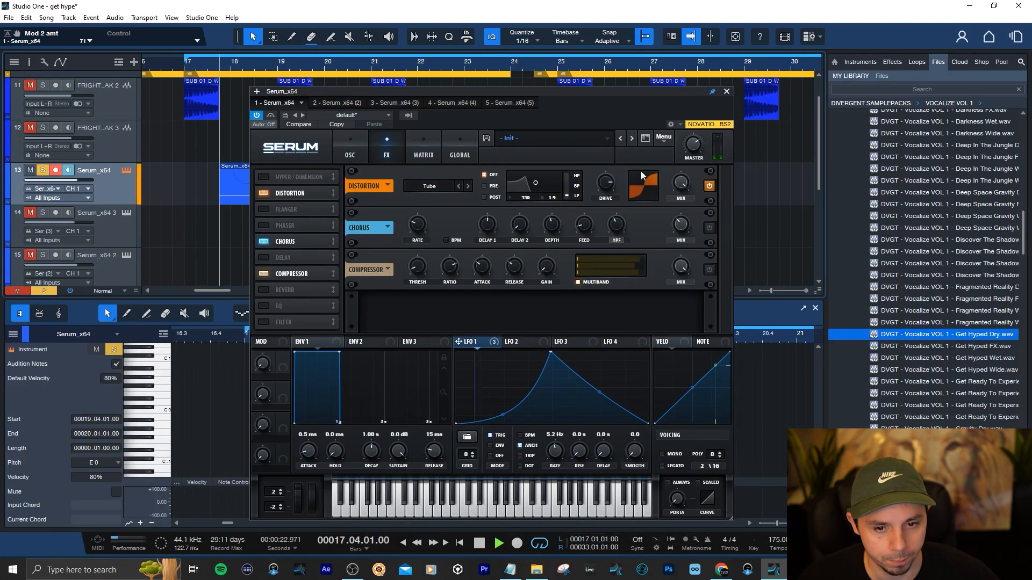
double_click(606, 187)
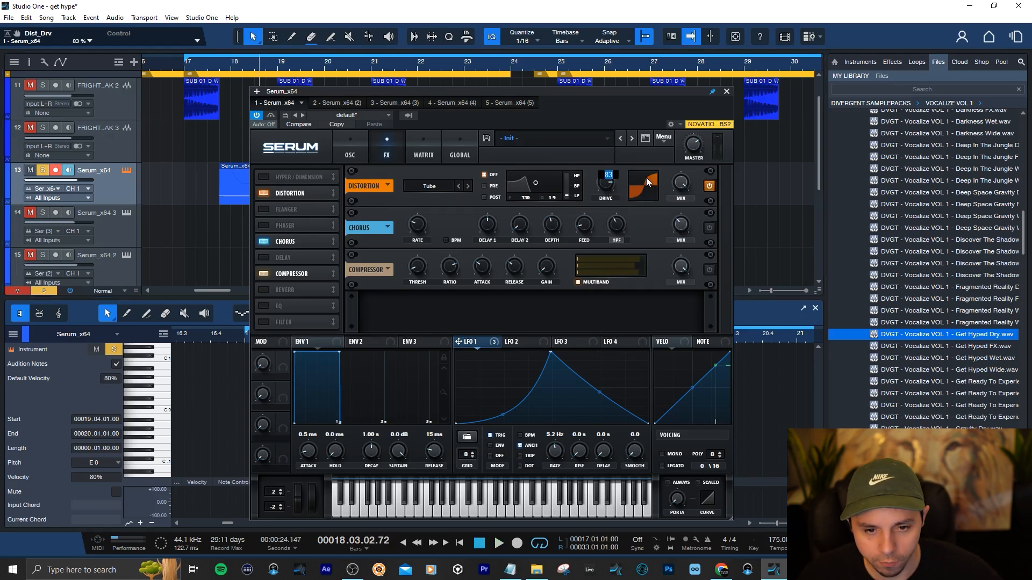
double_click(681, 184)
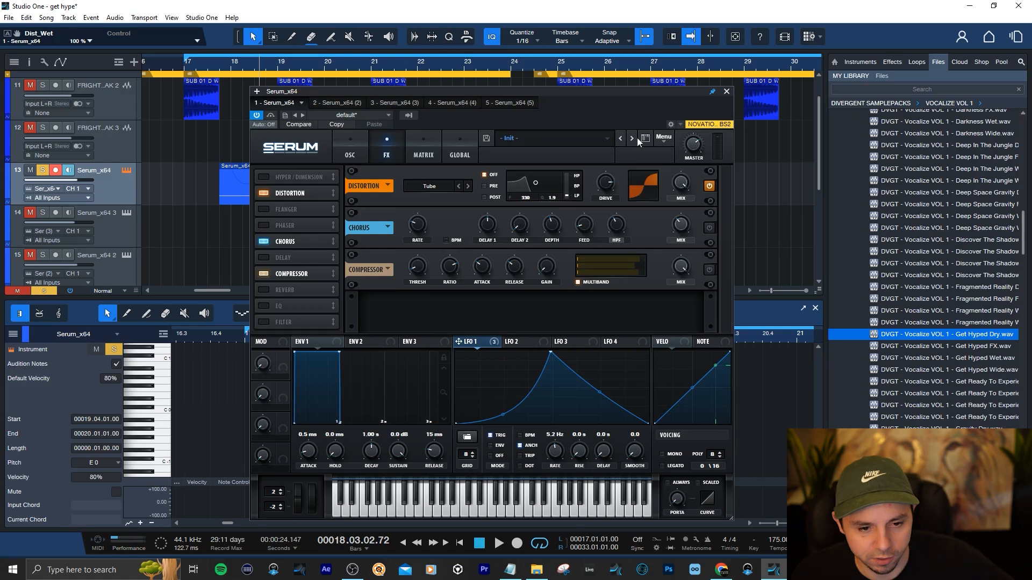
Switch on the multiband compressor and audition the first clip with distortion and compression
left_click(710, 270)
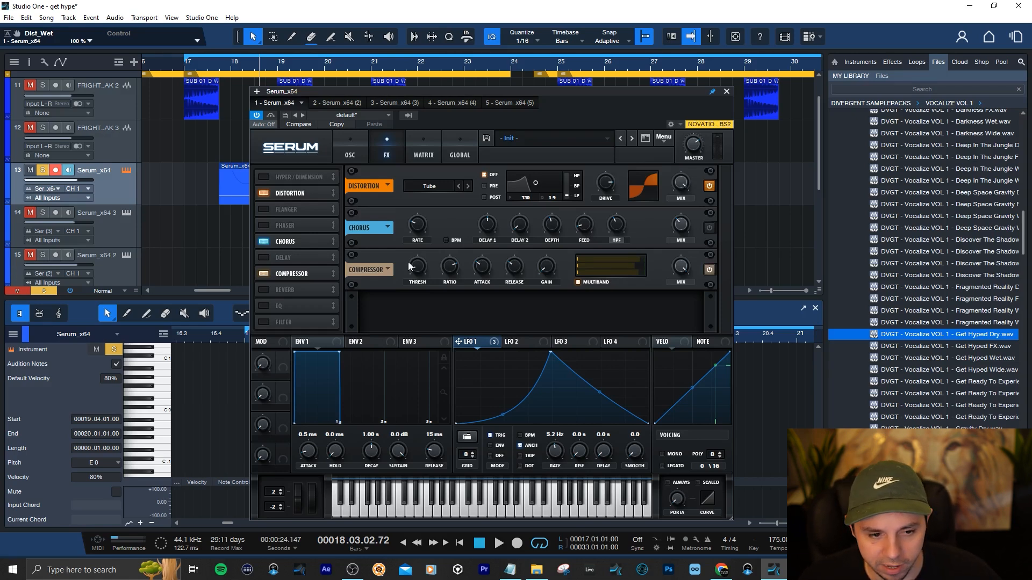
left_click_drag(578, 112, 581, 145)
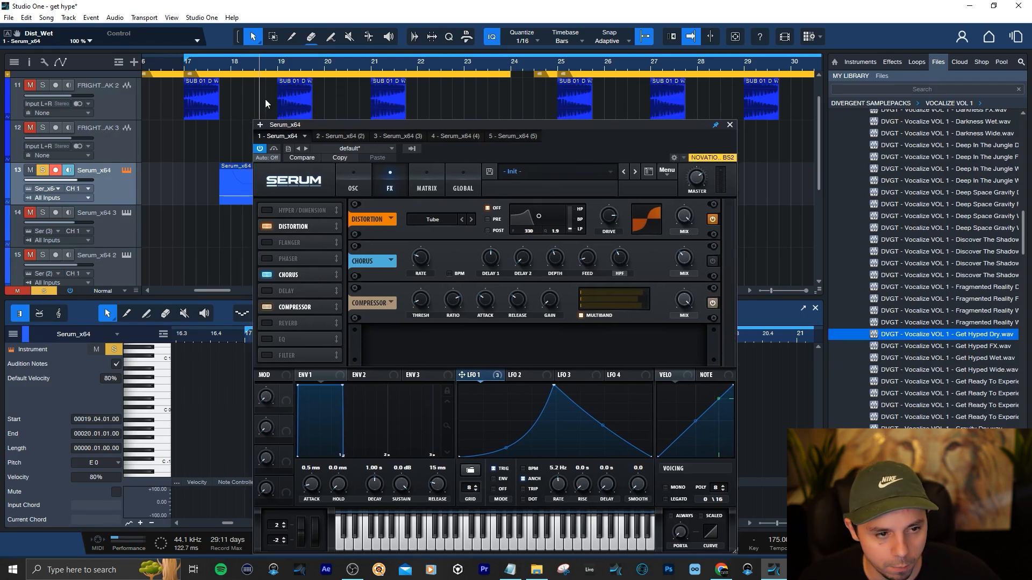
left_click(224, 71)
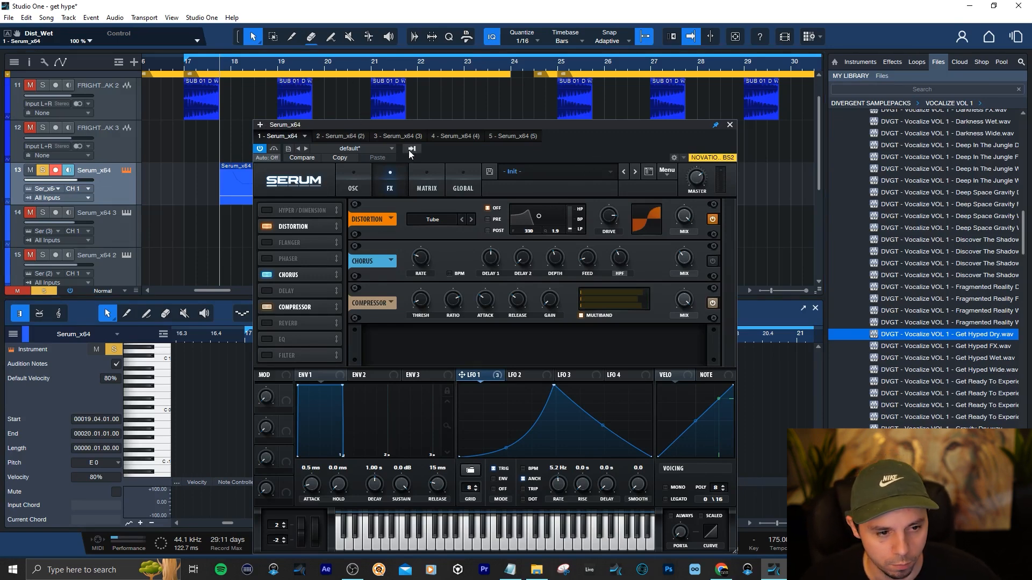
key("space")
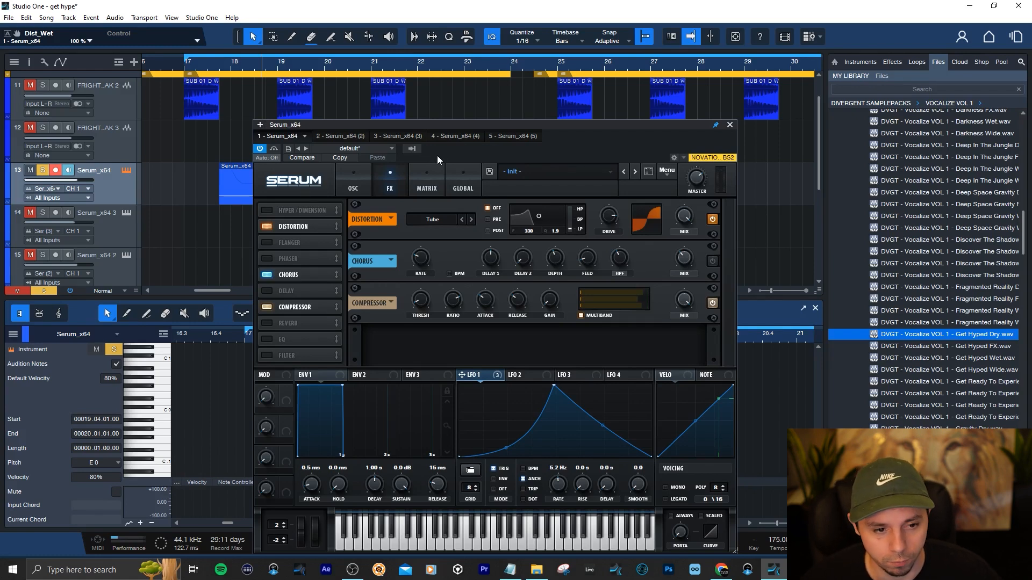
Switch on the Reverb filter on Serum's oscillator page and examine its cutoff, resonance and mix settings
left_click(353, 185)
left_click_drag(590, 154, 544, 149)
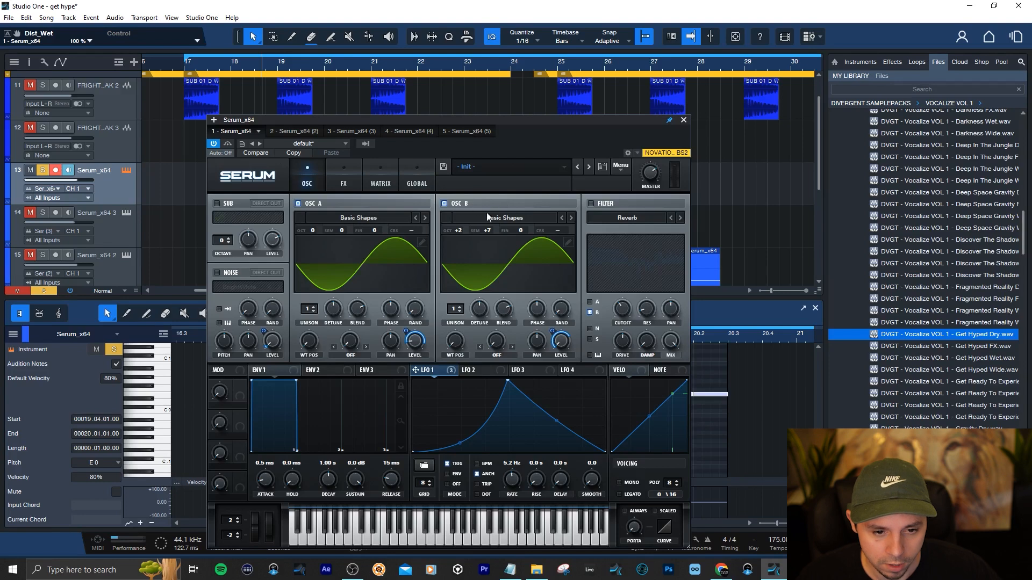
left_click_drag(571, 132, 544, 123)
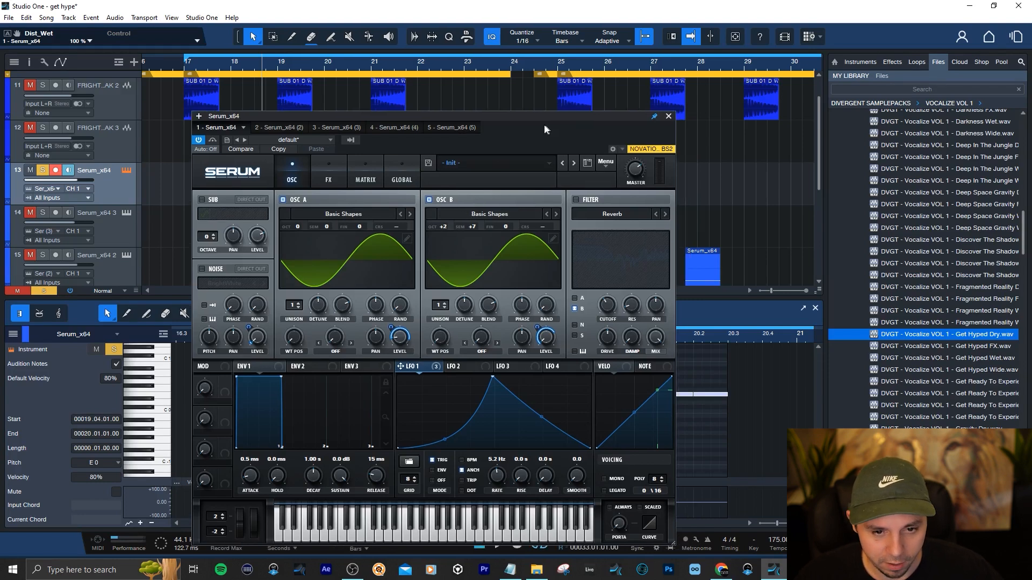
left_click(564, 195)
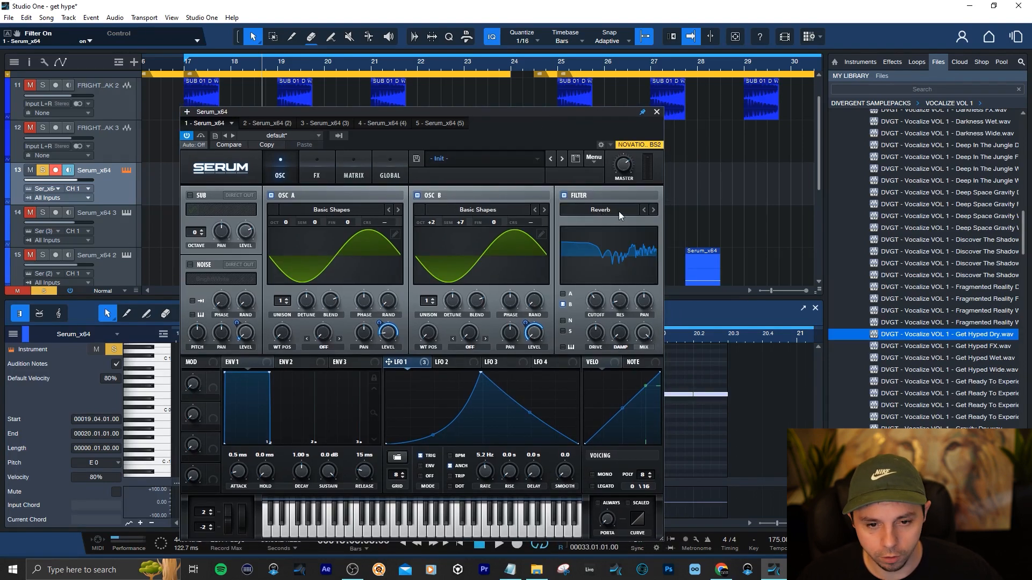
left_click(602, 307)
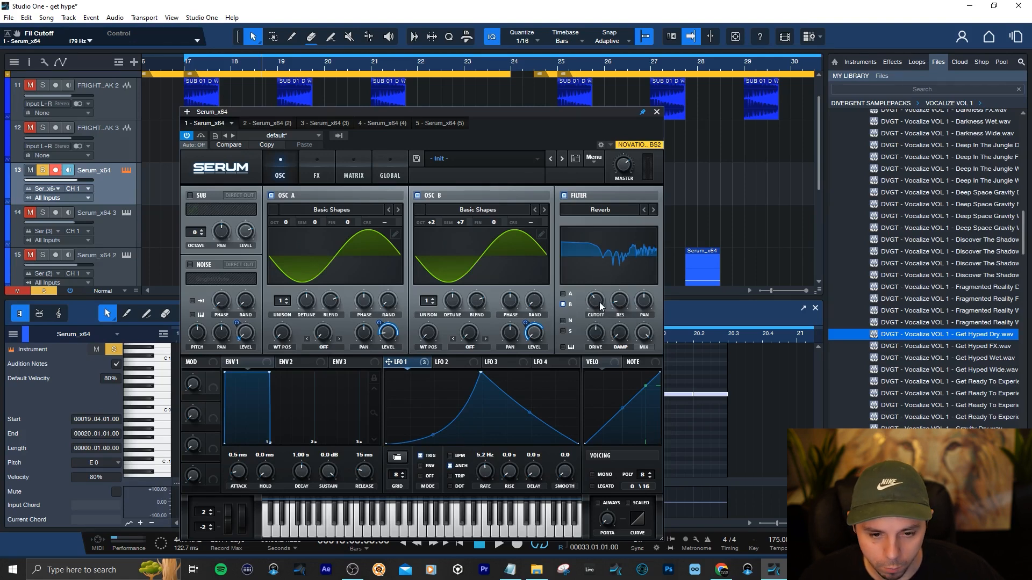
scroll(601, 307, "up", 2)
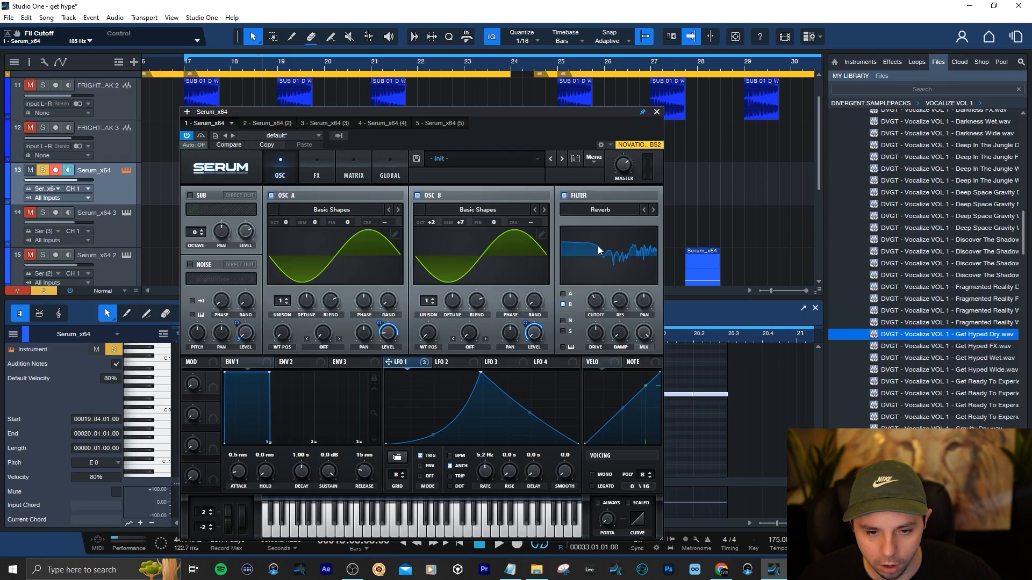
scroll(598, 304, "down", 3)
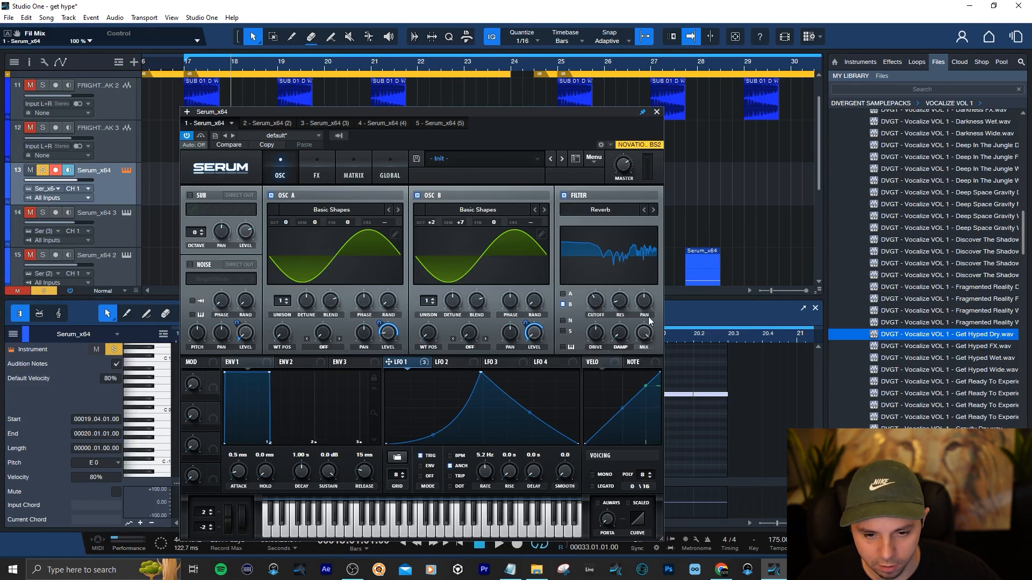
Move the Serum window clear of the timeline and audition the first clip with the Reverb filter active
left_click_drag(598, 117, 699, 169)
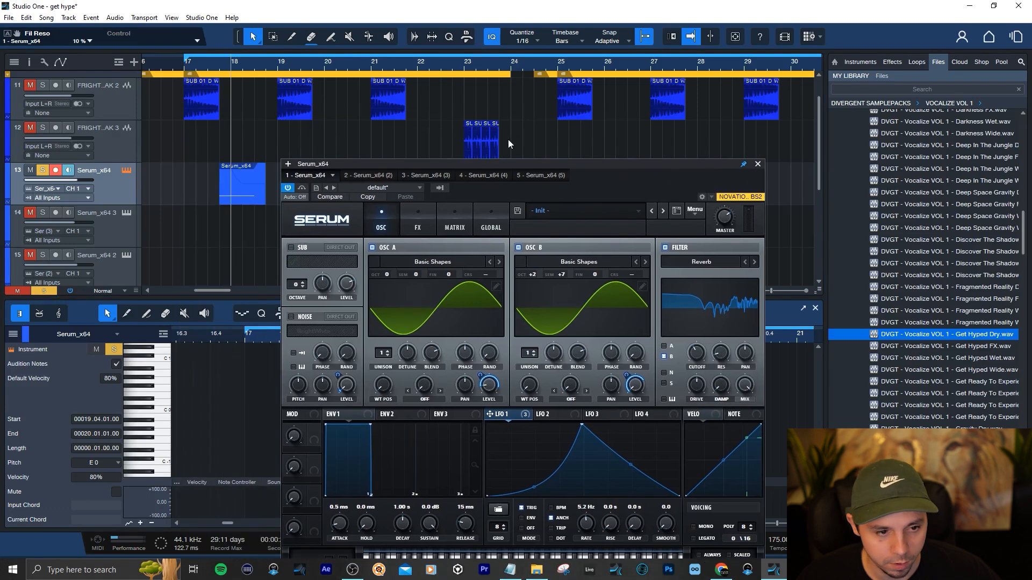
key("space")
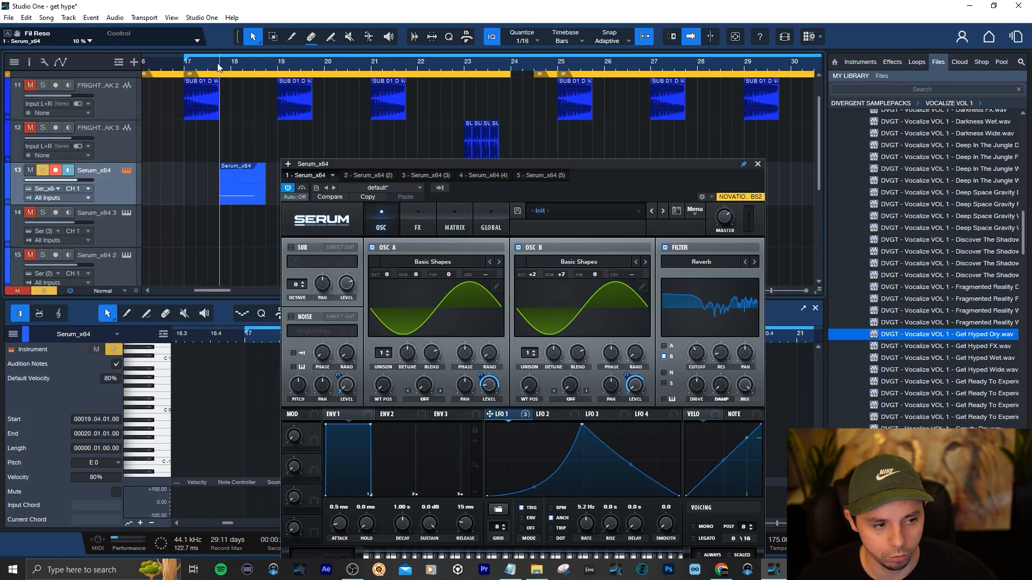
key("space")
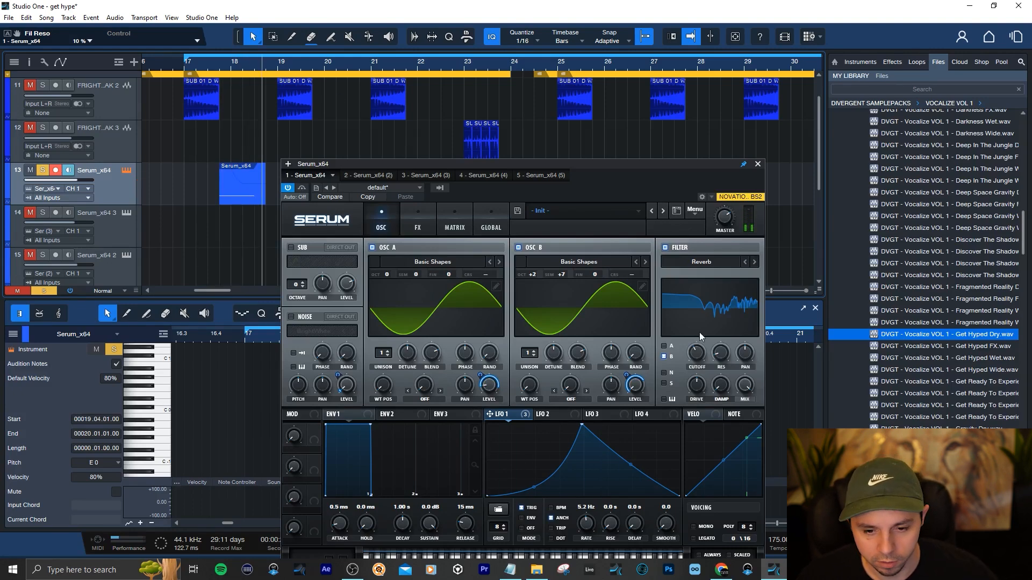
Try the filter cutoff at about 118 Hz and 506 Hz, replaying the first clip to compare the sound
left_click_drag(698, 352, 698, 357)
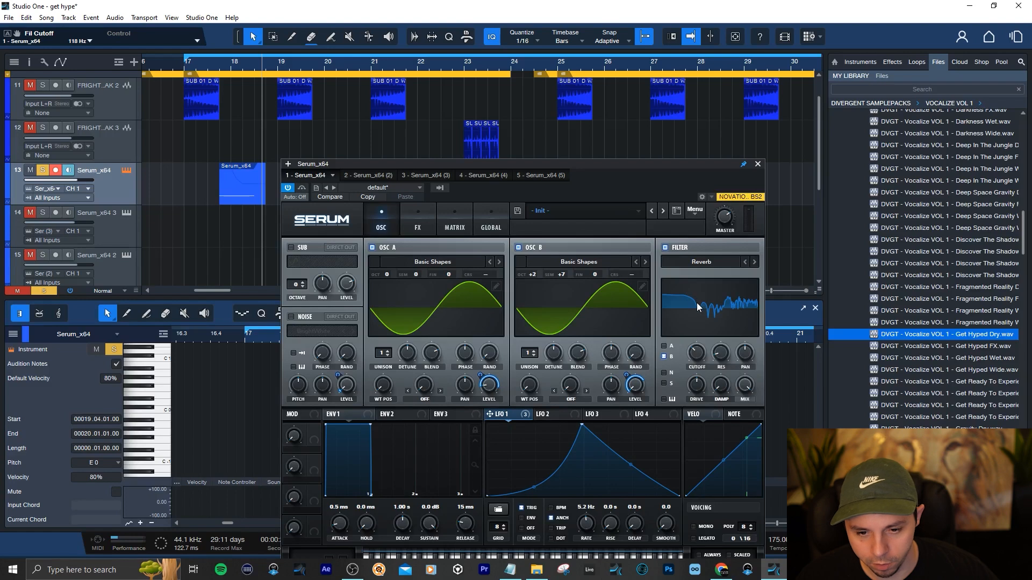
left_click(221, 64)
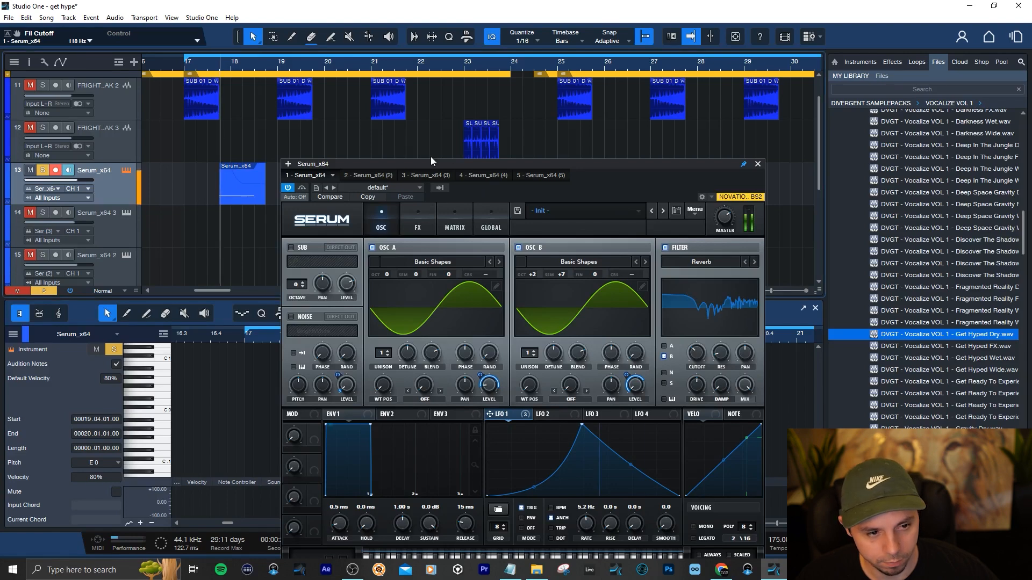
key("space")
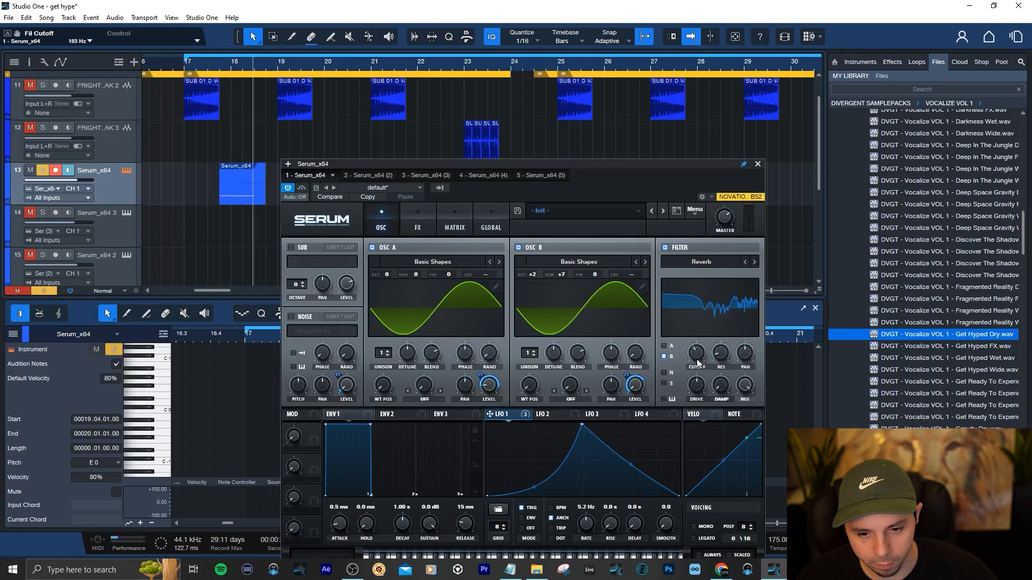
left_click_drag(697, 360, 709, 311)
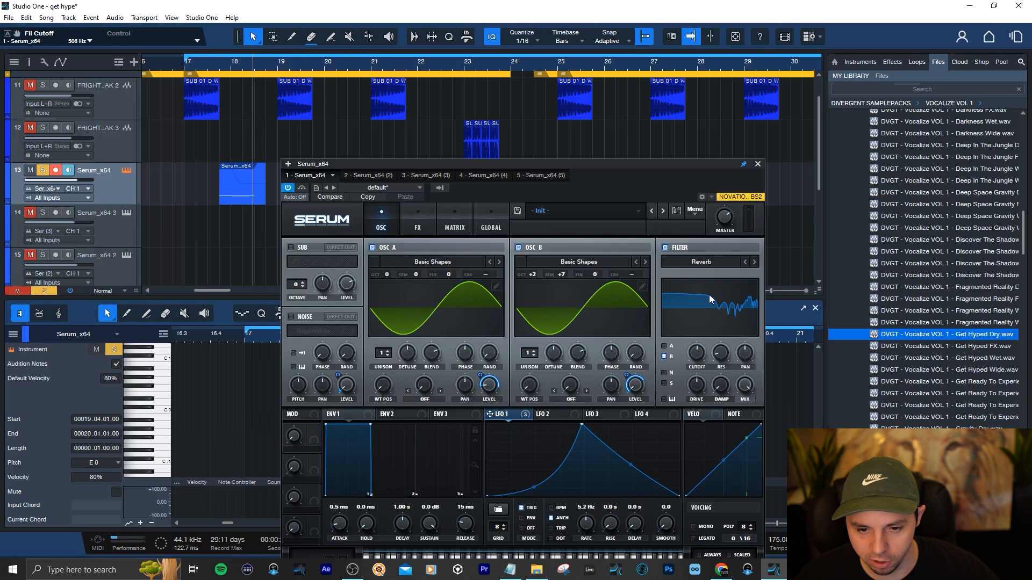
left_click(216, 70)
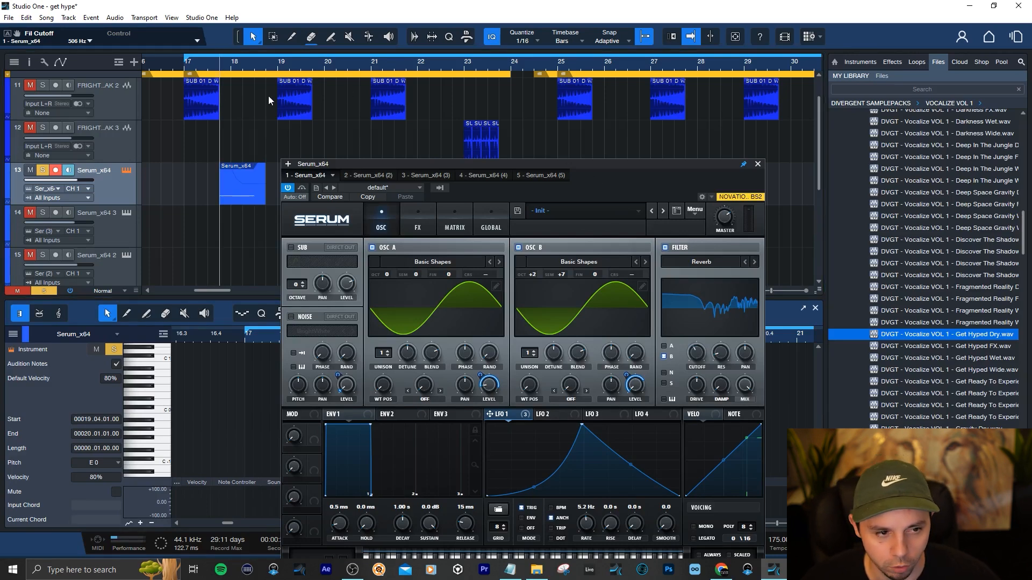
mouse_move(701, 359)
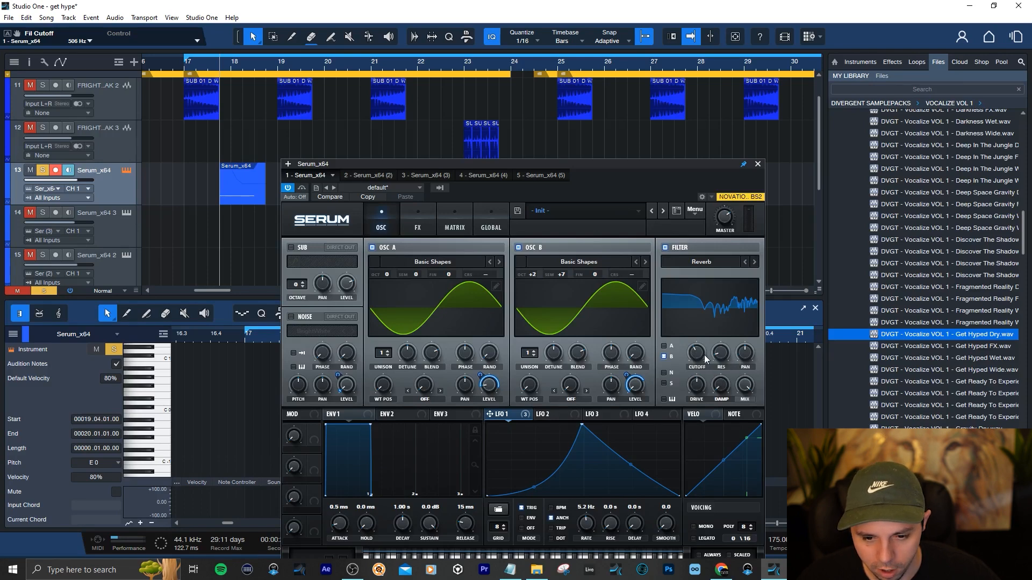
key("space")
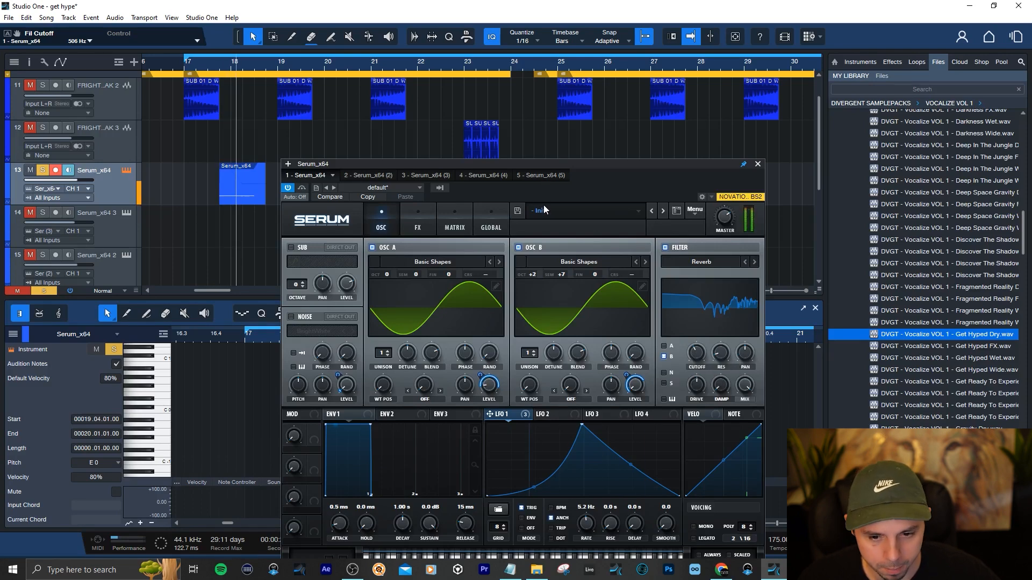
Return to Serum's effects rack and switch on the chorus alongside the distortion and compressor
left_click_drag(534, 163, 535, 122)
left_click(415, 173)
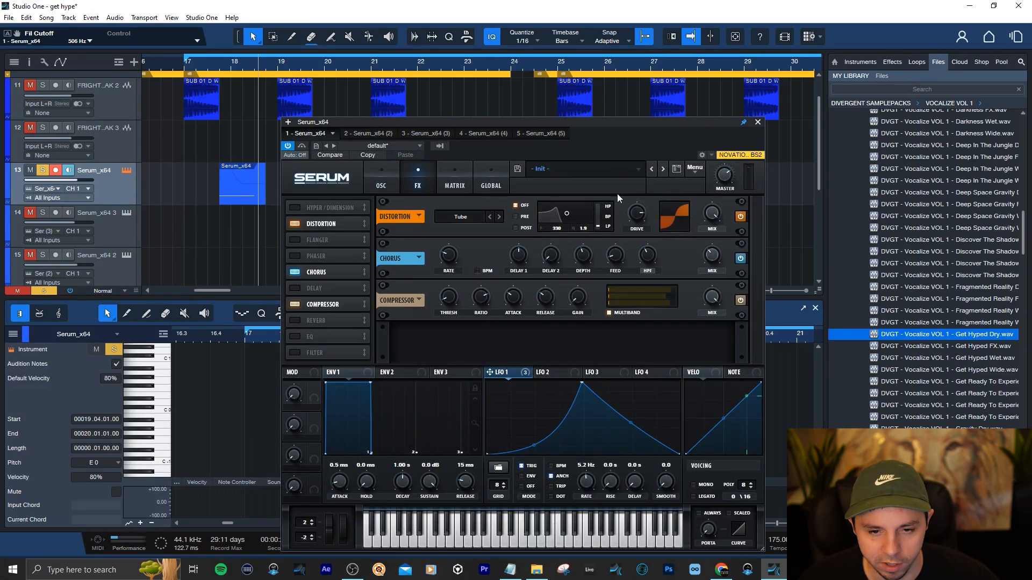
Move the Serum window off the chorus view and examine the chorus mix, high-pass/low-pass filter, feedback, depth, delay and rate settings
left_click_drag(701, 122, 675, 114)
key("KP_0")
key("space")
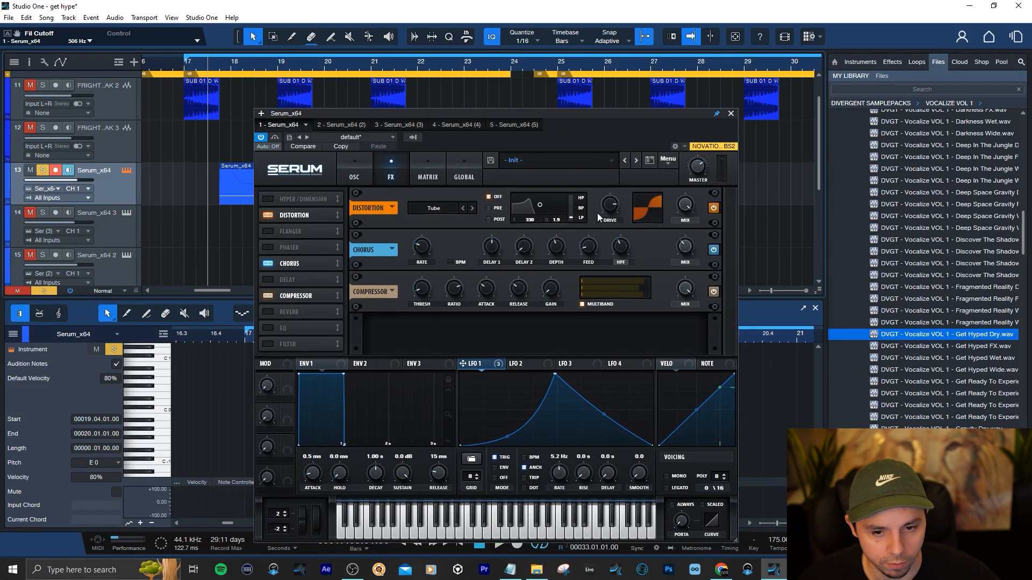
double_click(688, 250)
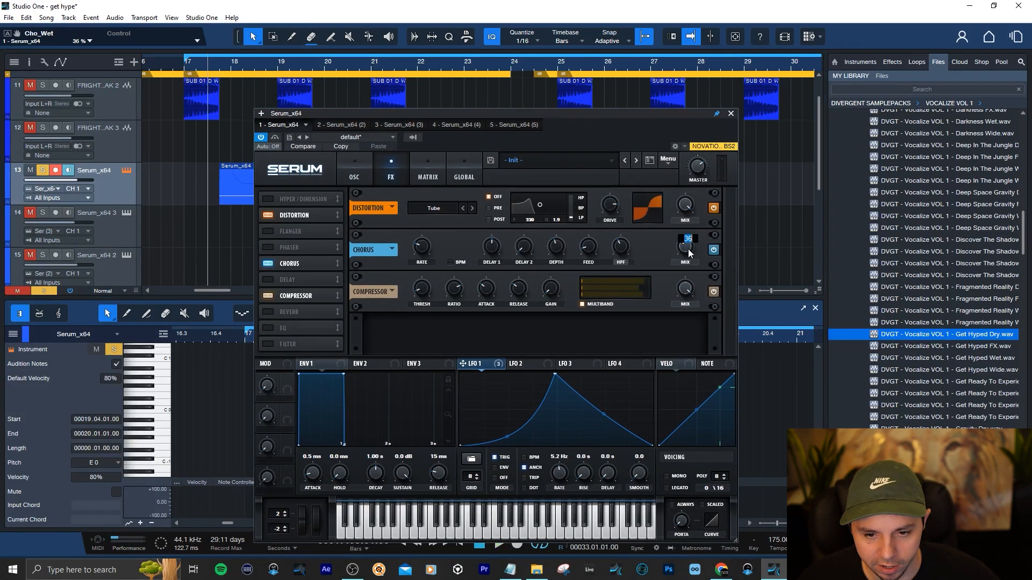
double_click(624, 248)
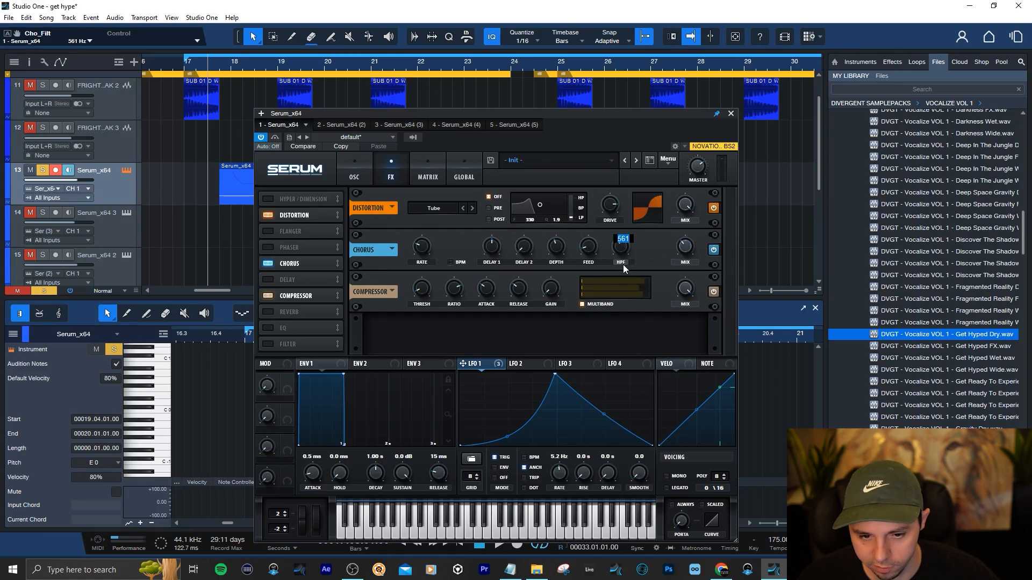
left_click(649, 270)
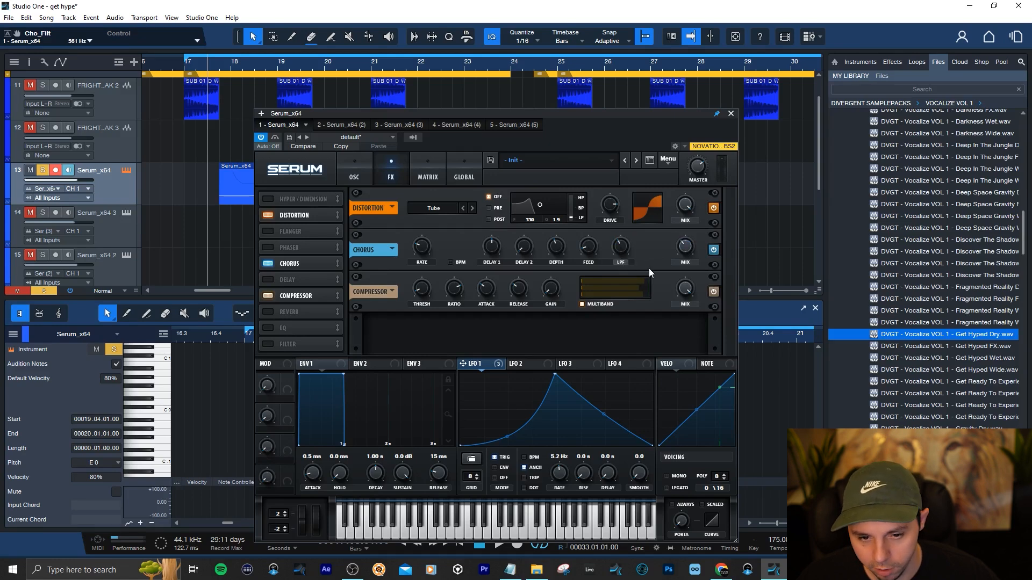
left_click(622, 263)
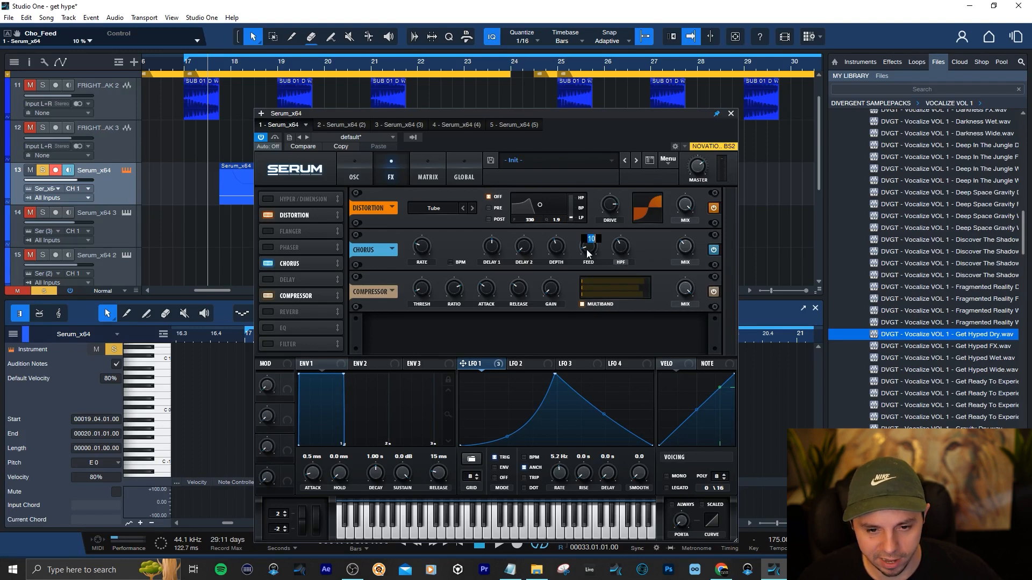
double_click(562, 255)
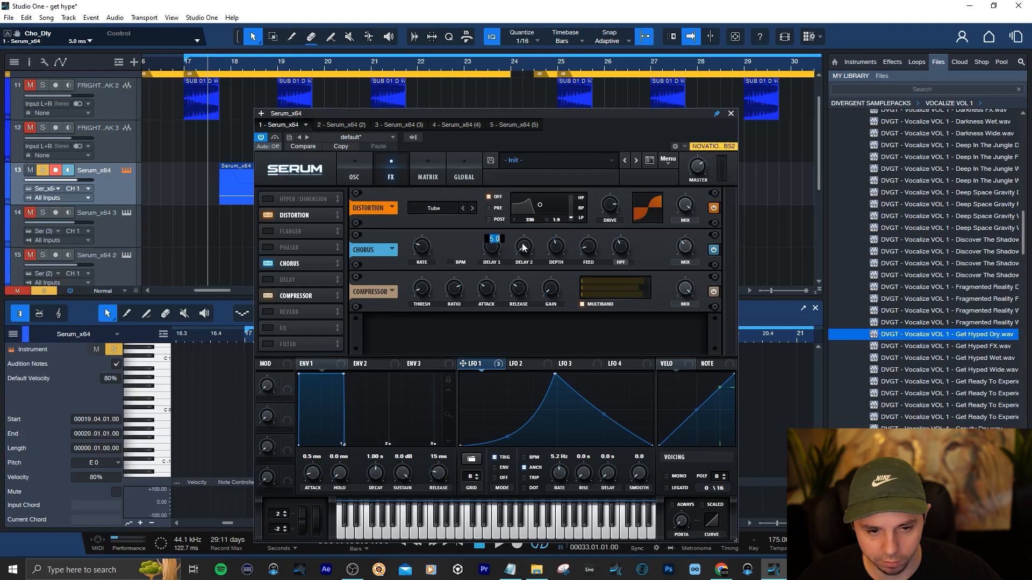
double_click(422, 247)
left_click(576, 140)
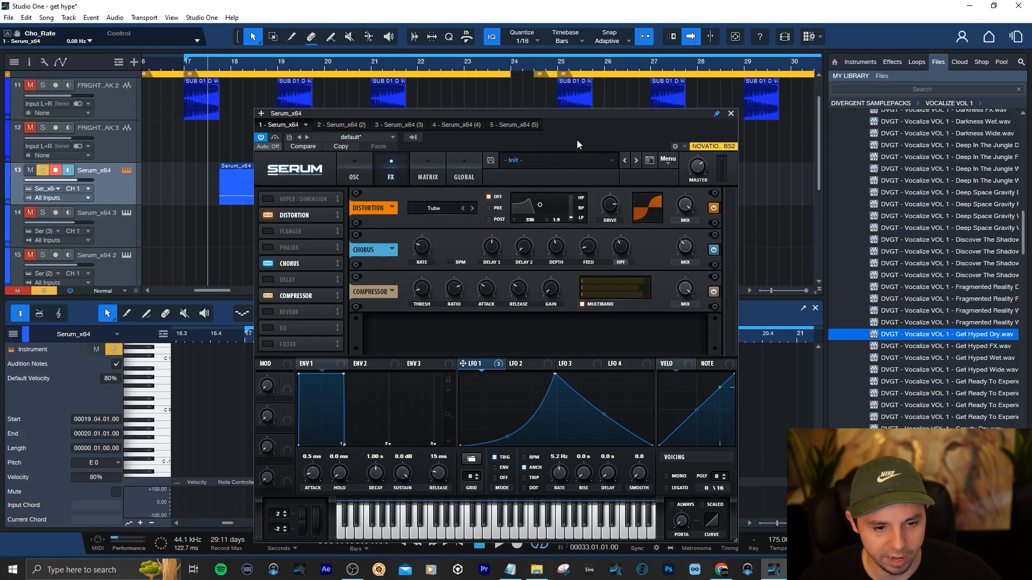
Audition the first bass clip with the chorus active and set the chorus mix to 38%
left_click(225, 65)
key("space")
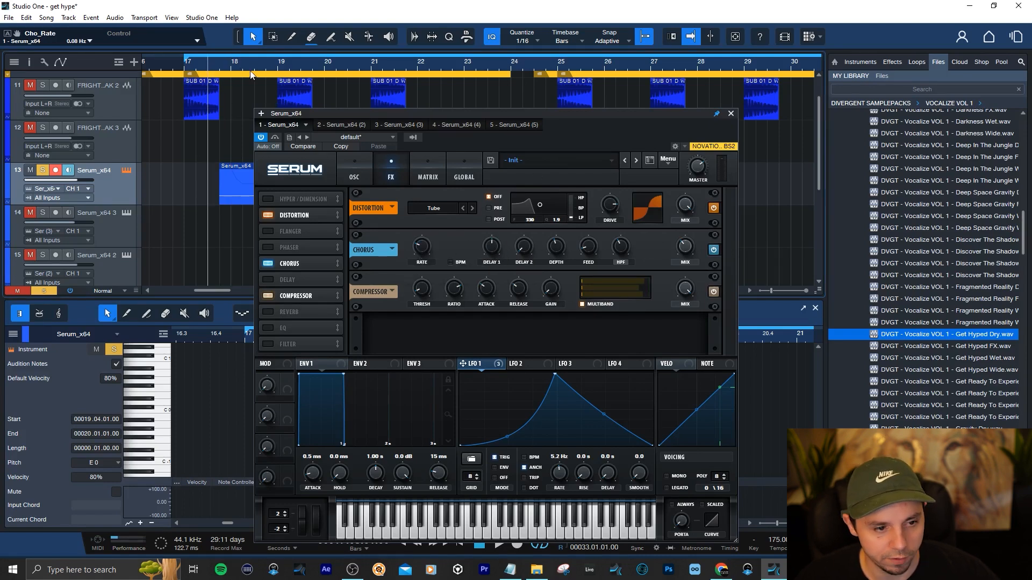
key("space")
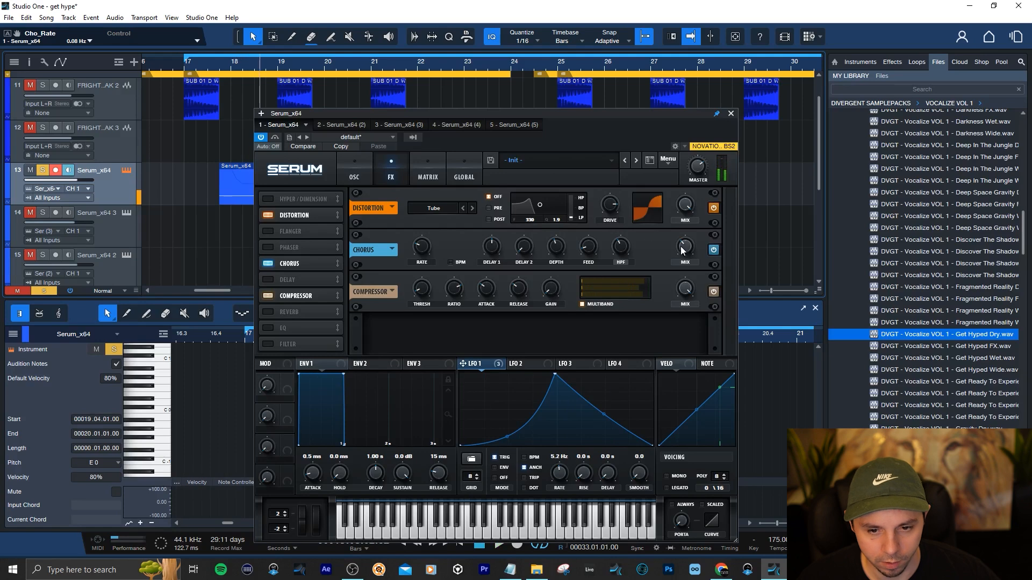
key("space")
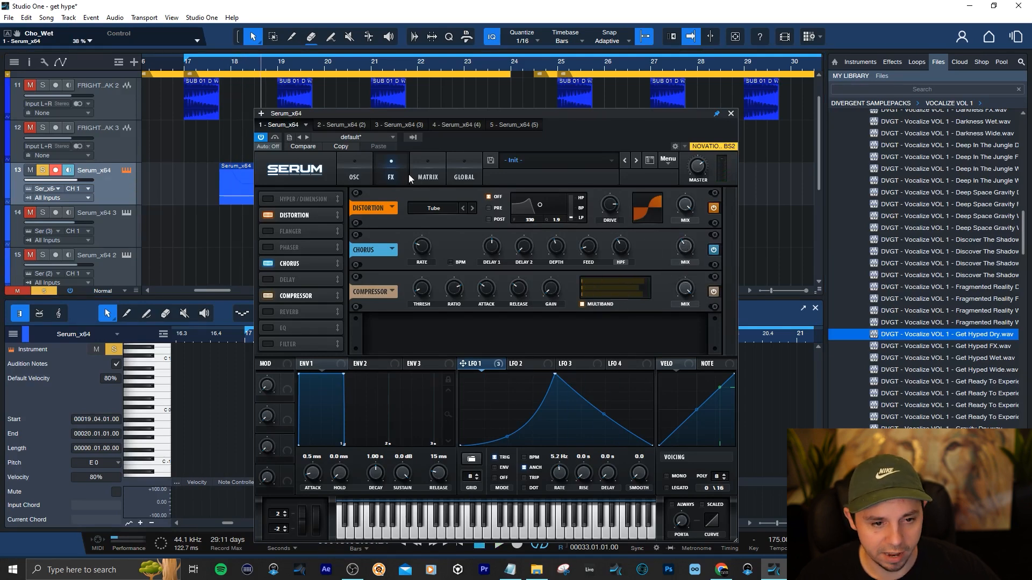
Review the first bass's oscillators, the LFO 1 to Noise Level amount in the modulation matrix, and the effects rack
left_click(352, 172)
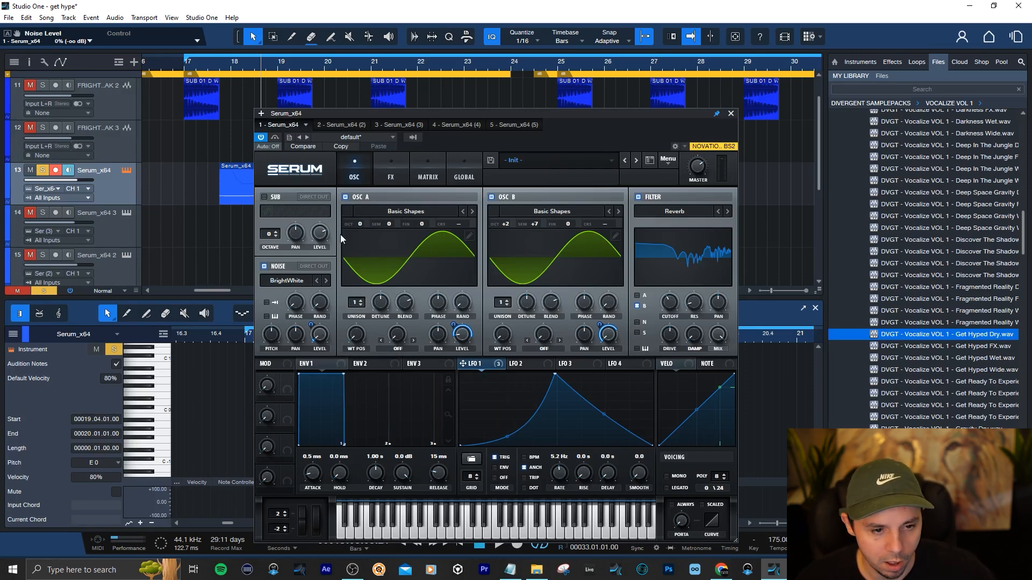
left_click(398, 171)
left_click(428, 173)
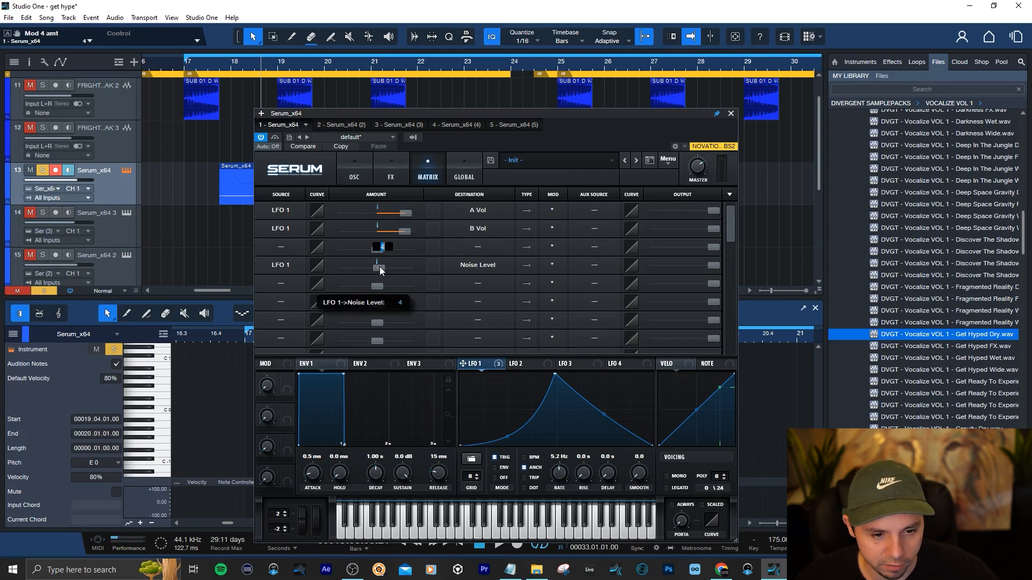
left_click(362, 171)
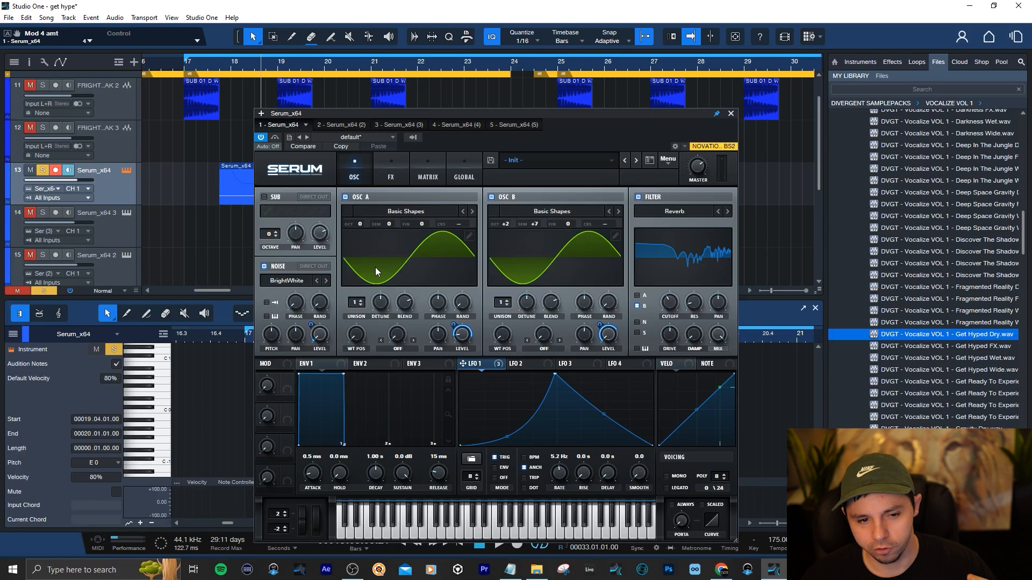
left_click(394, 174)
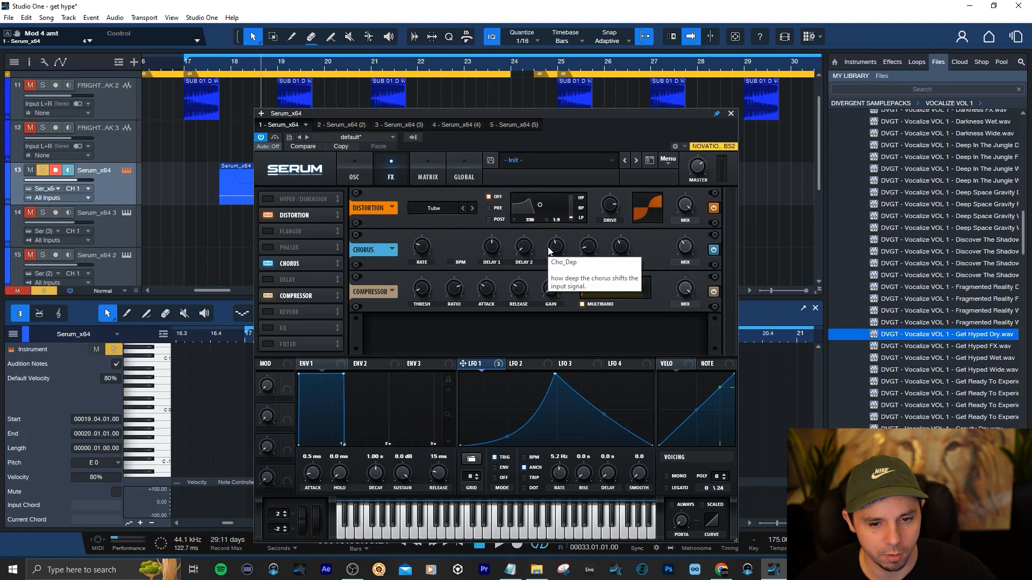
Clear the solo on the first Serum track and close its instrument window
left_click(730, 114)
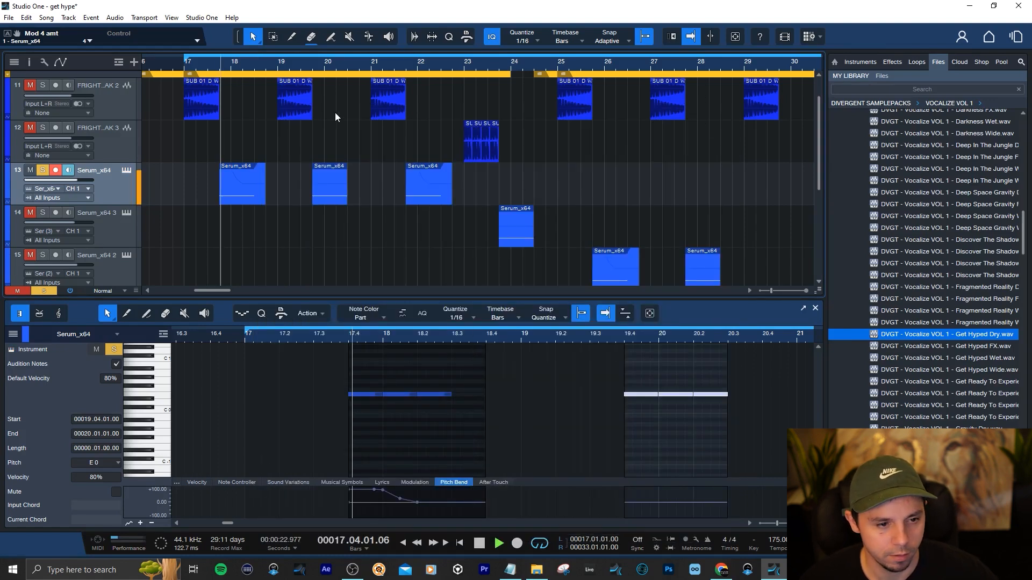
scroll(401, 164, "down", 2)
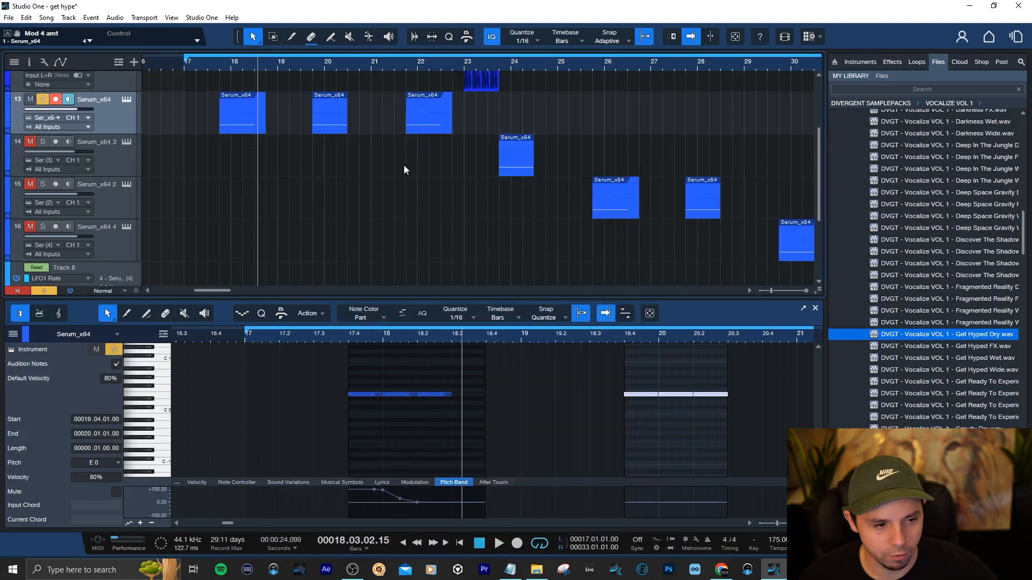
scroll(383, 169, "up", 3)
left_click(57, 290)
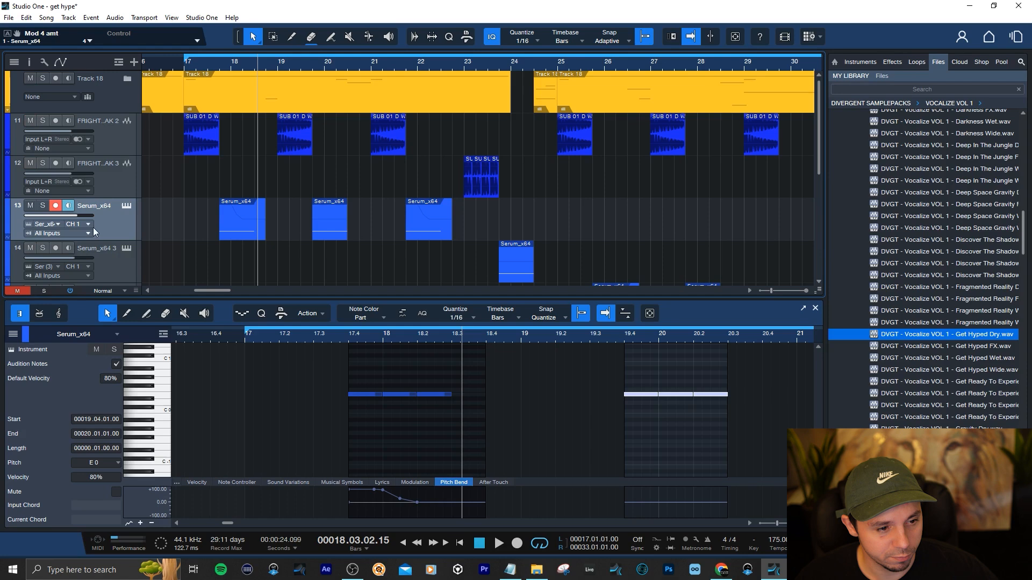
left_click(131, 207)
left_click(731, 114)
Set the loop range from bar 25.4 to bar 27 and open the Serum instrument on track Serum_x64 2
scroll(537, 172, "down", 2)
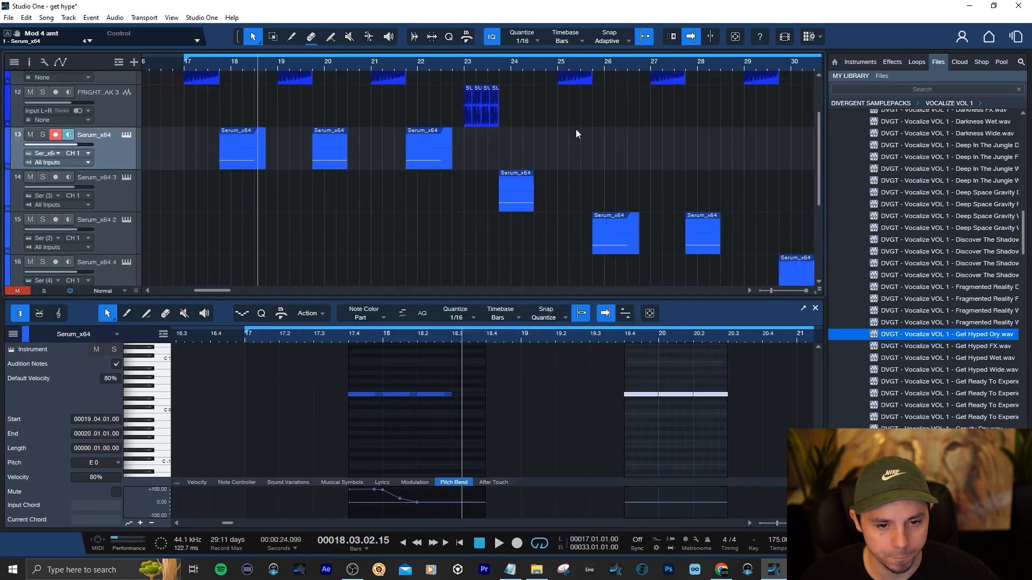
scroll(570, 65, "down", 2)
left_click_drag(533, 65, 577, 64)
left_click(127, 222)
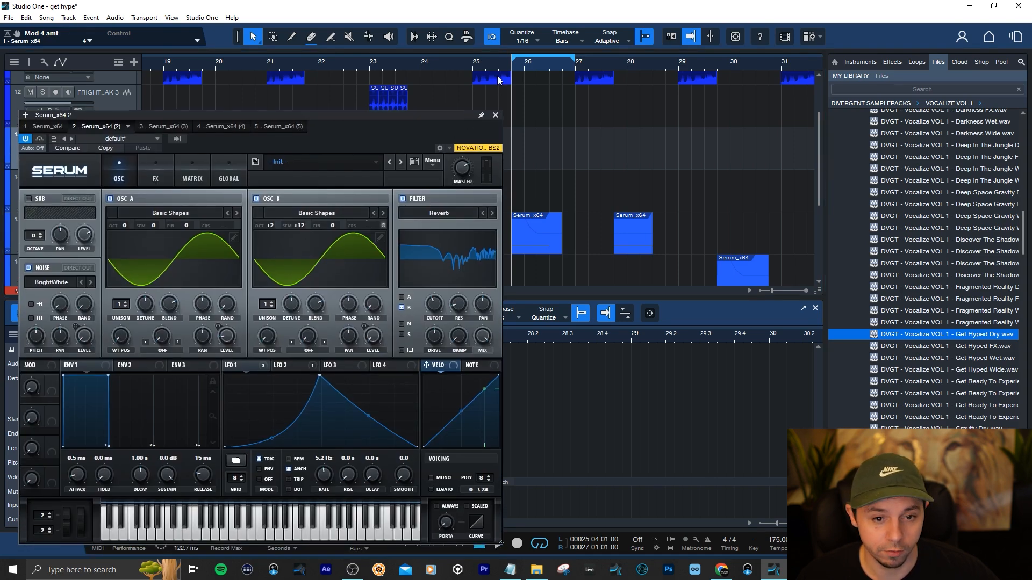
Move the second Serum window clear of the looped clip and audition that clip
left_click_drag(498, 77, 488, 75)
left_click_drag(389, 127, 416, 74)
key("space")
key("space")
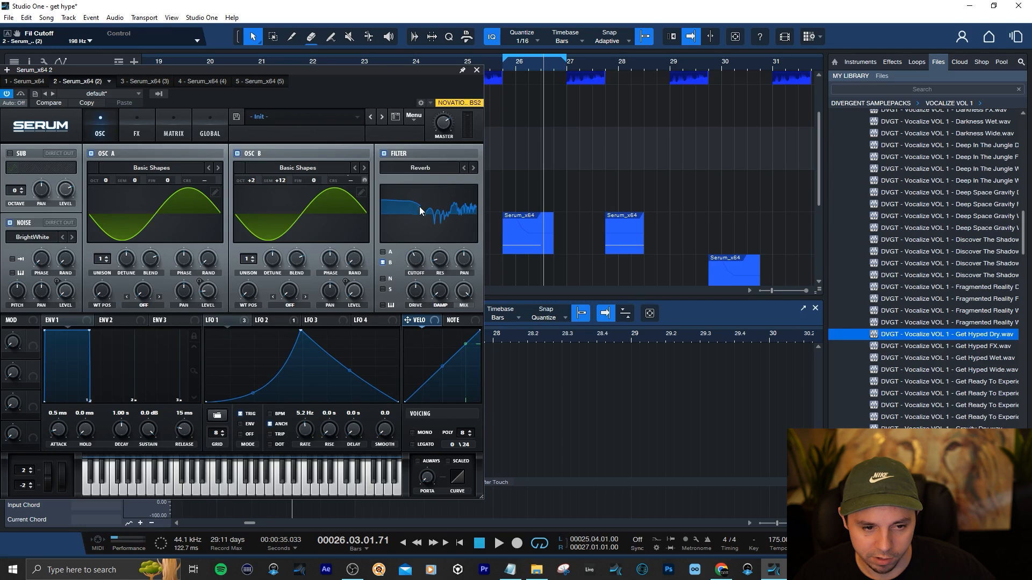
Replay the Serum_x64 2 clip with the instrument closed, reopen the instrument and examine its filter cutoff
left_click_drag(434, 88, 356, 99)
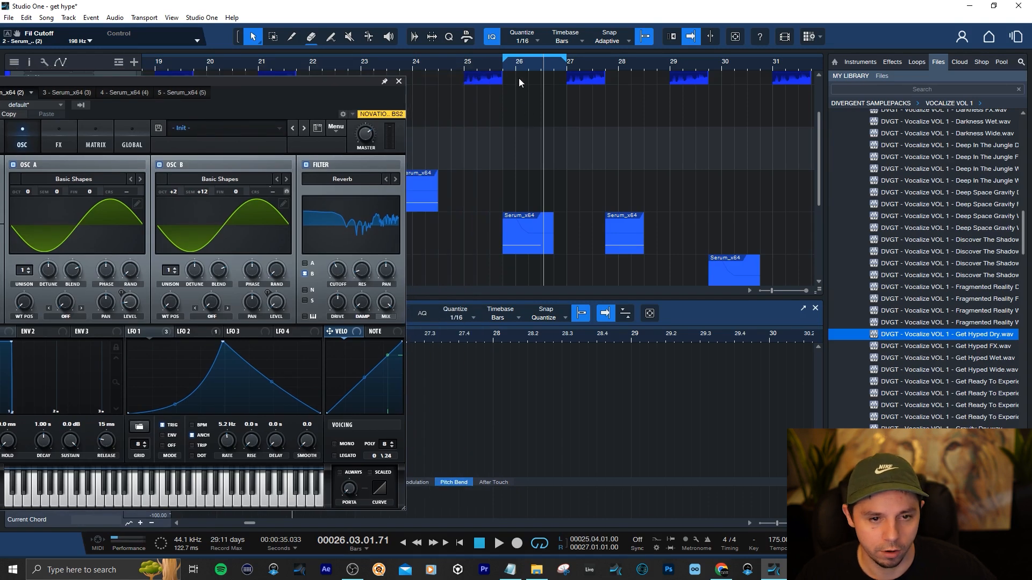
left_click(398, 82)
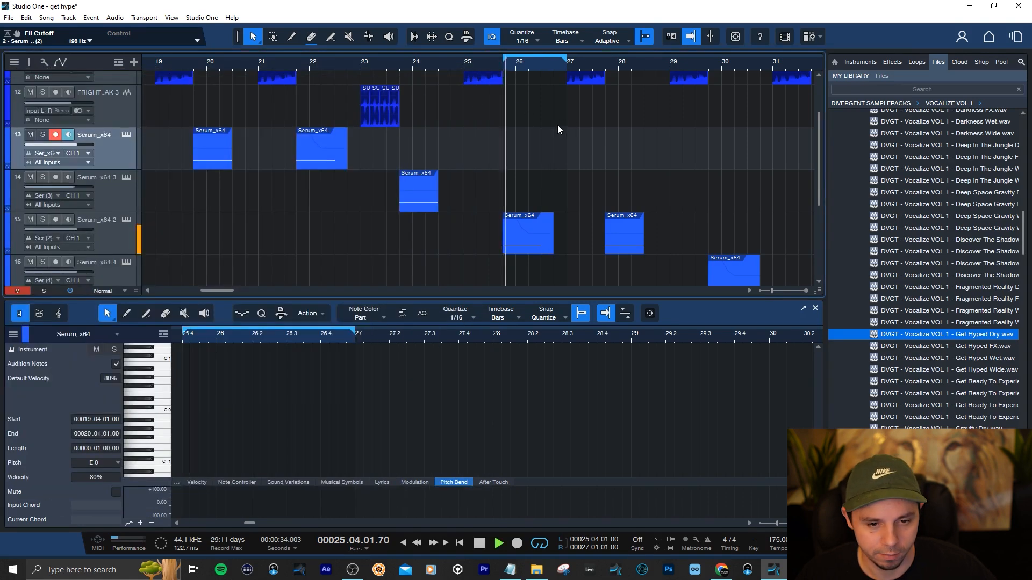
left_click(131, 220)
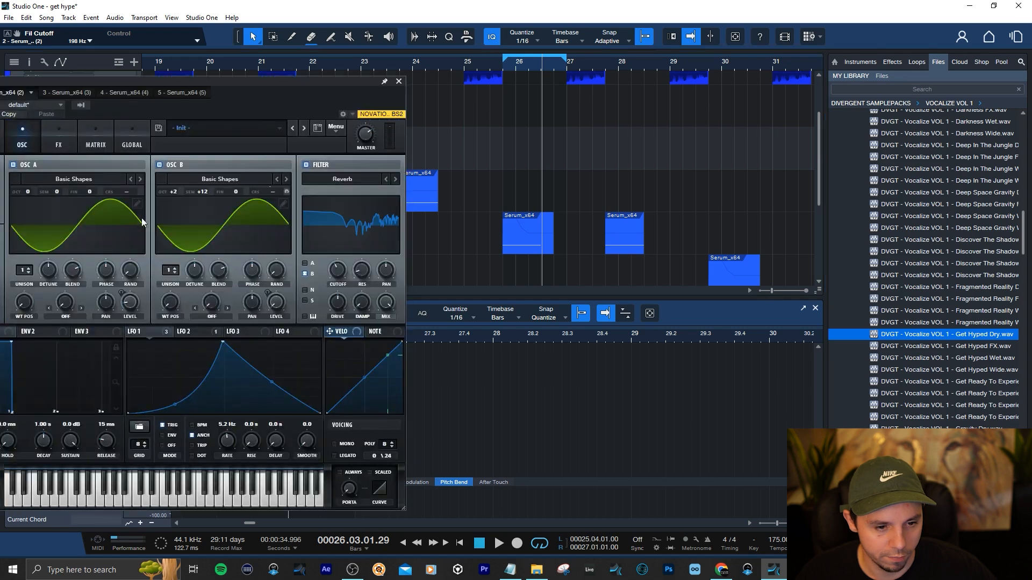
left_click_drag(340, 275, 345, 275)
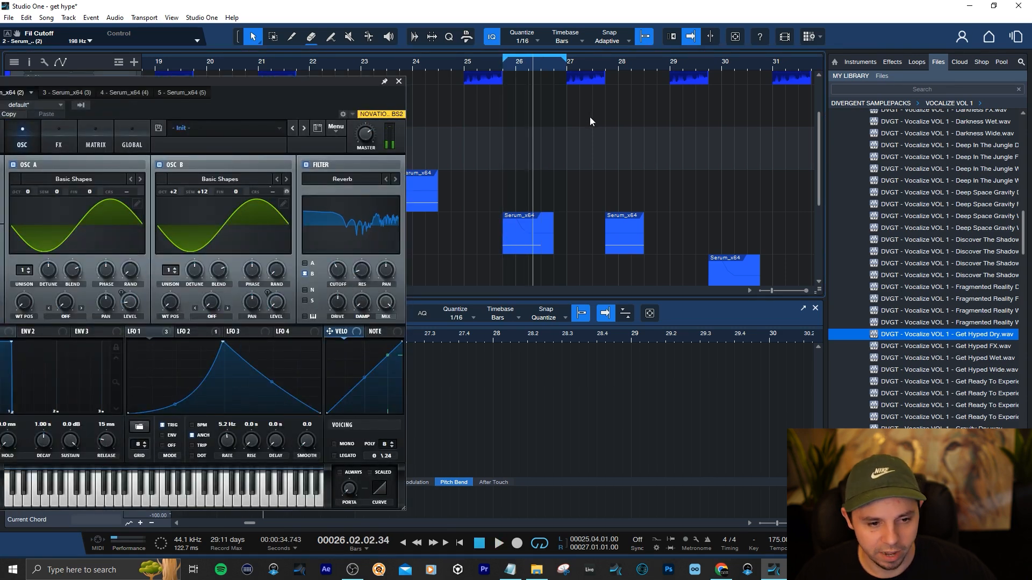
Close the second Serum and set the loop range from bar 29.4 to bar 32, starting at the Serum_x64 4 clip
left_click(398, 81)
scroll(502, 162, "down", 3)
left_click_drag(467, 61, 441, 45)
scroll(520, 141, "down", 2)
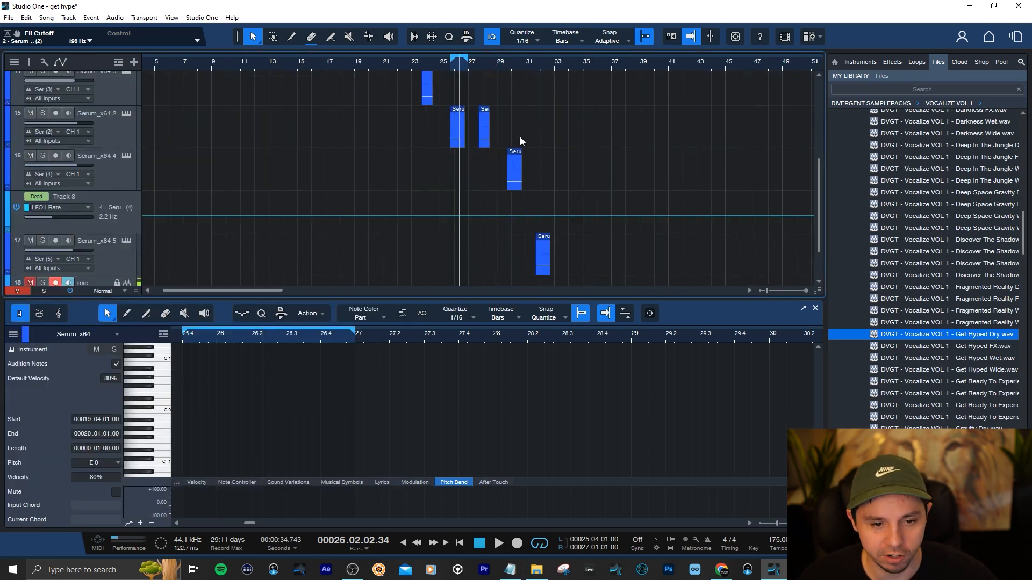
left_click_drag(515, 66, 531, 81)
left_click(509, 67)
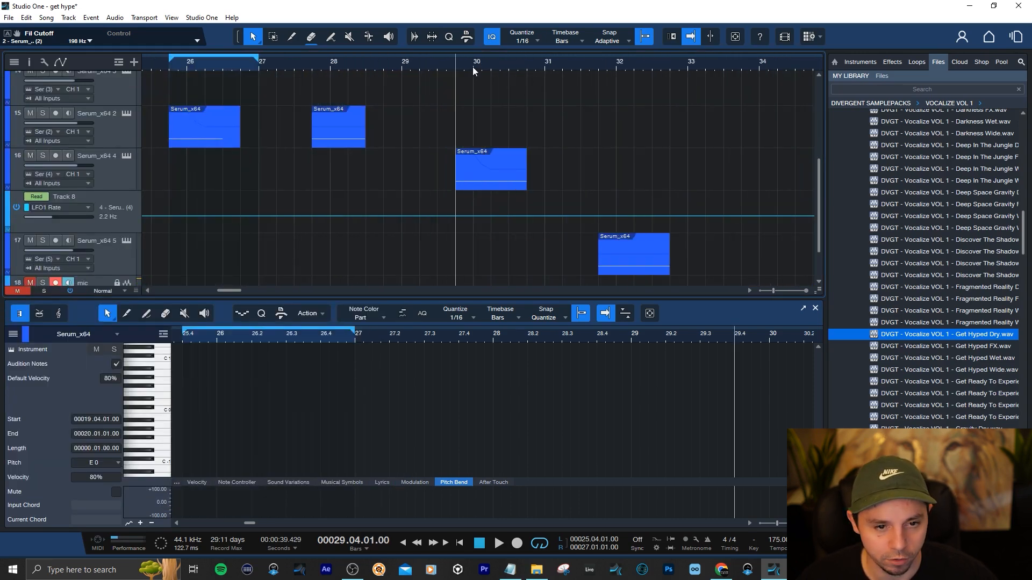
left_click_drag(458, 56, 618, 62)
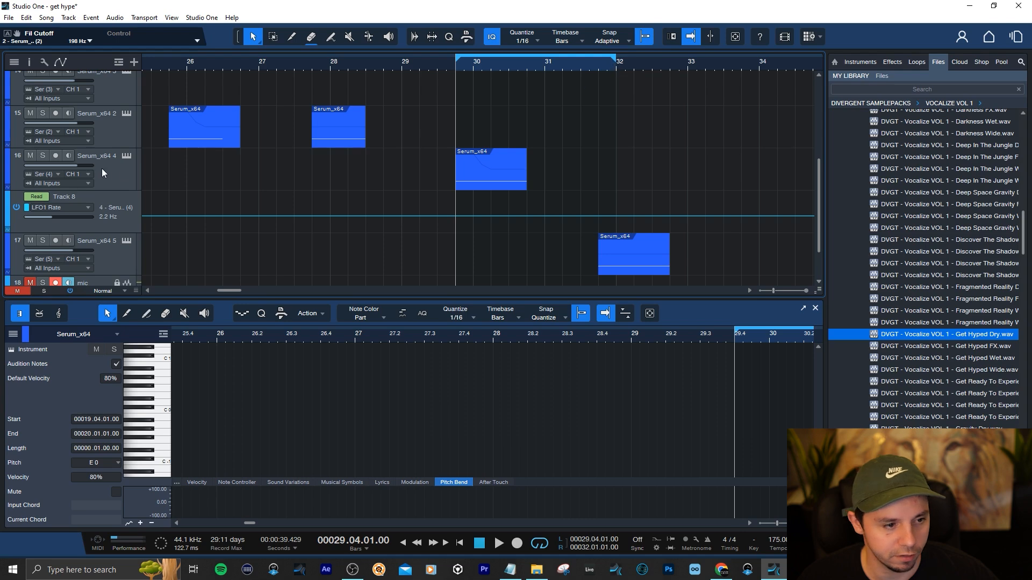
Audition the Serum_x64 4 clip, then open its instrument and shift the LFO 1 peak slightly earlier
key("space")
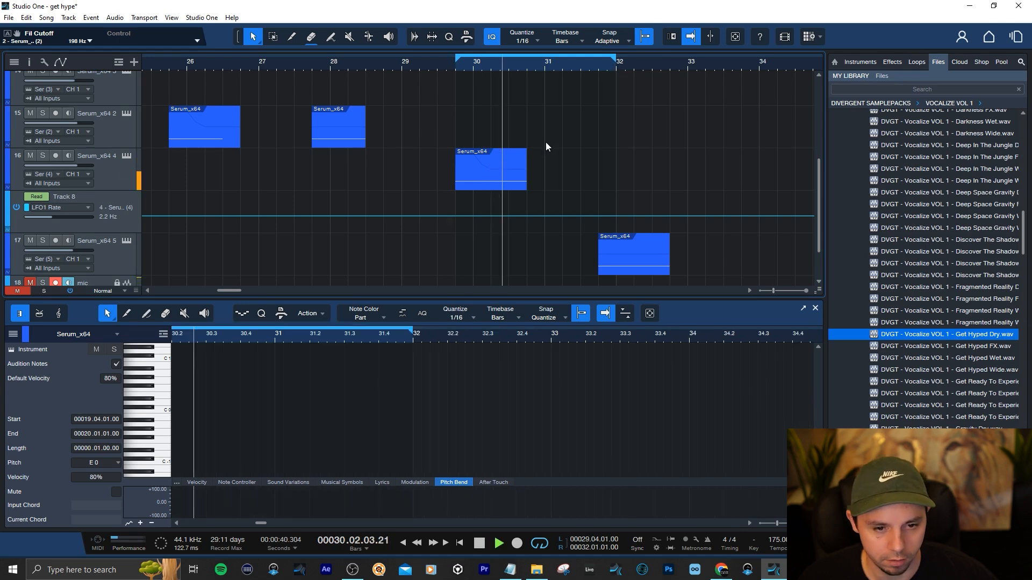
left_click(126, 156)
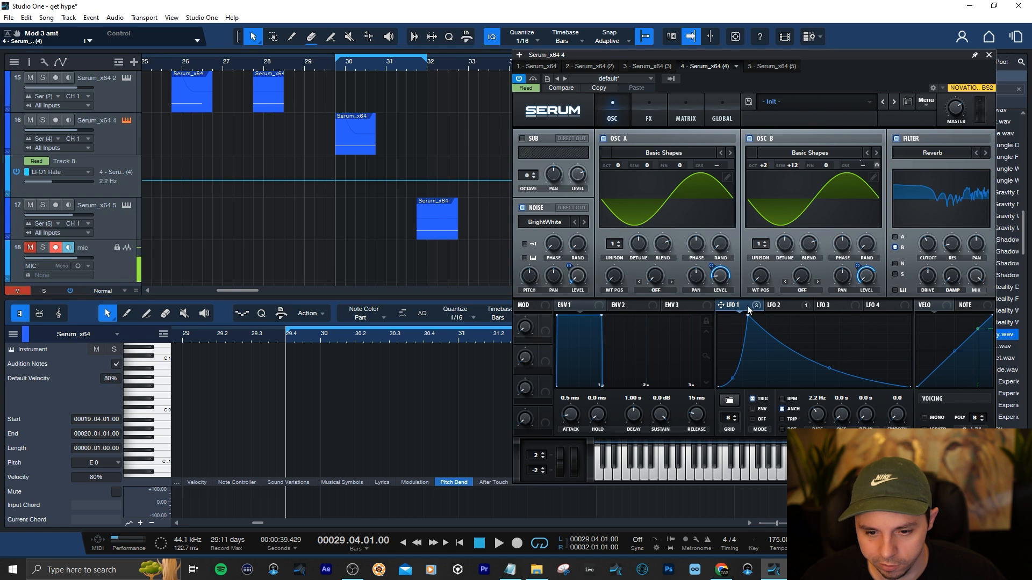
mouse_move(756, 324)
left_mouse_down()
mouse_move(804, 322)
mouse_move(752, 321)
mouse_move(762, 328)
left_mouse_up()
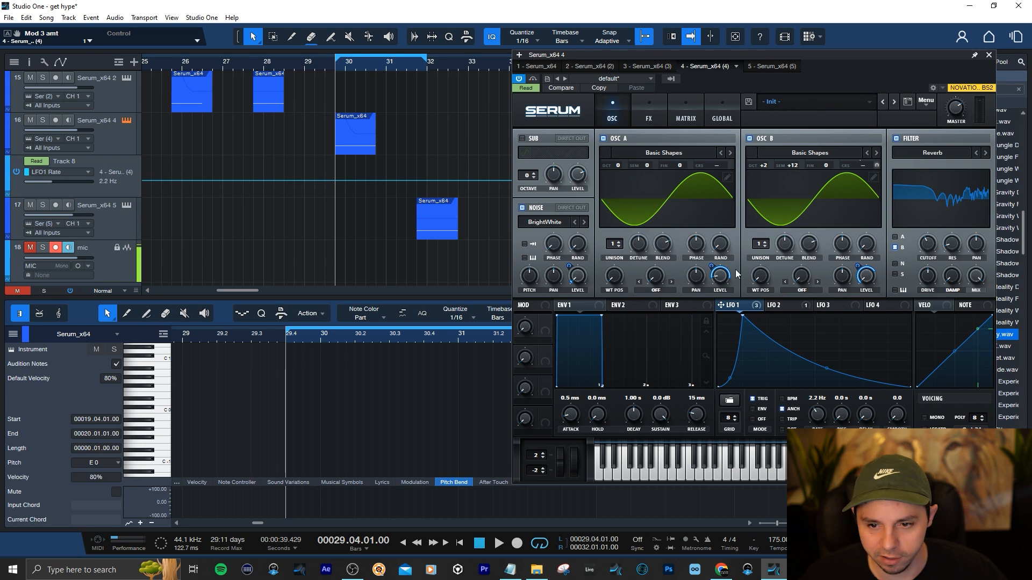
left_click_drag(831, 70, 814, 64)
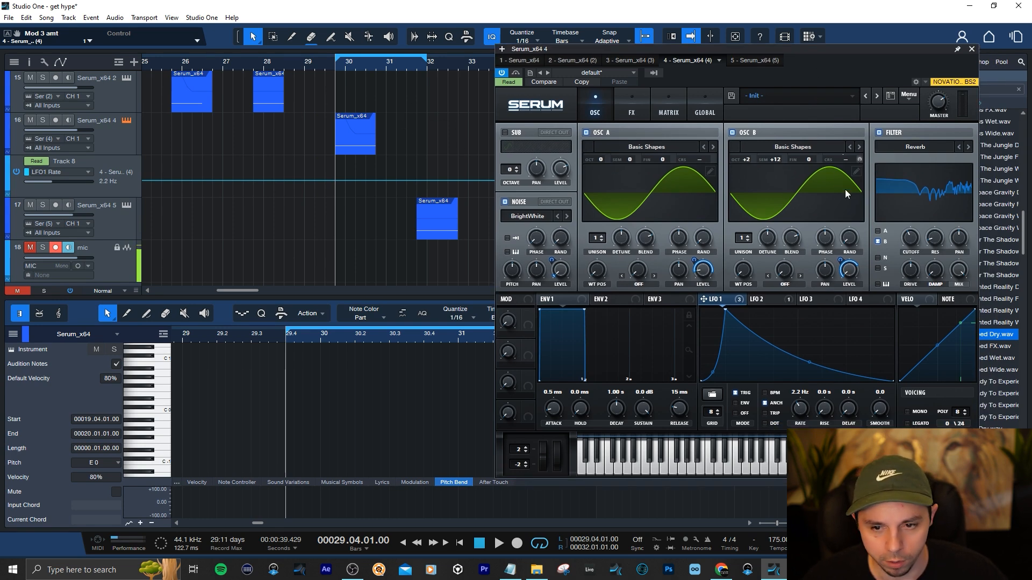
Examine LFO 2 and the effects rack of the Serum_x64 4 instrument, and replay its clip
left_click(773, 301)
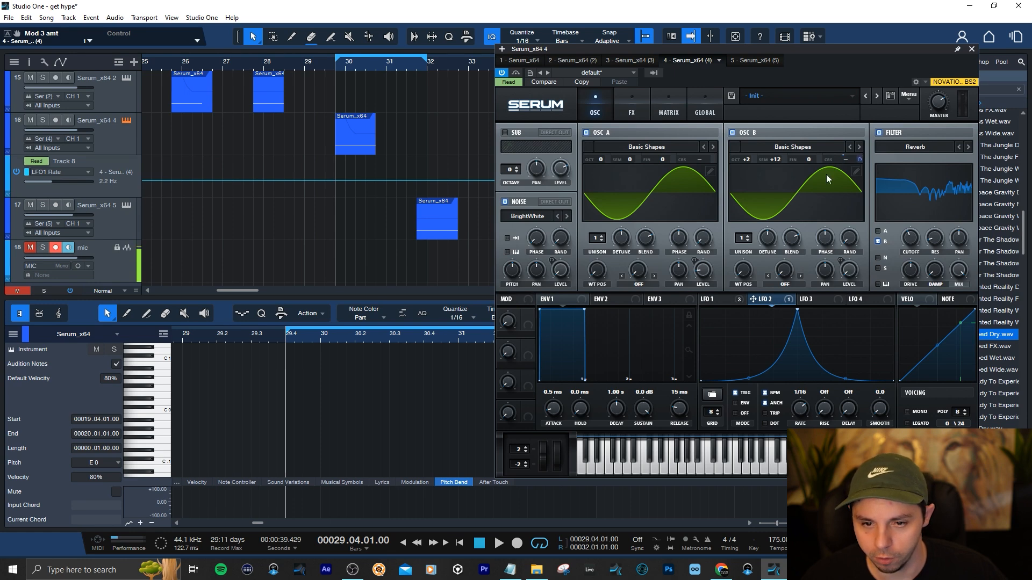
left_click(641, 99)
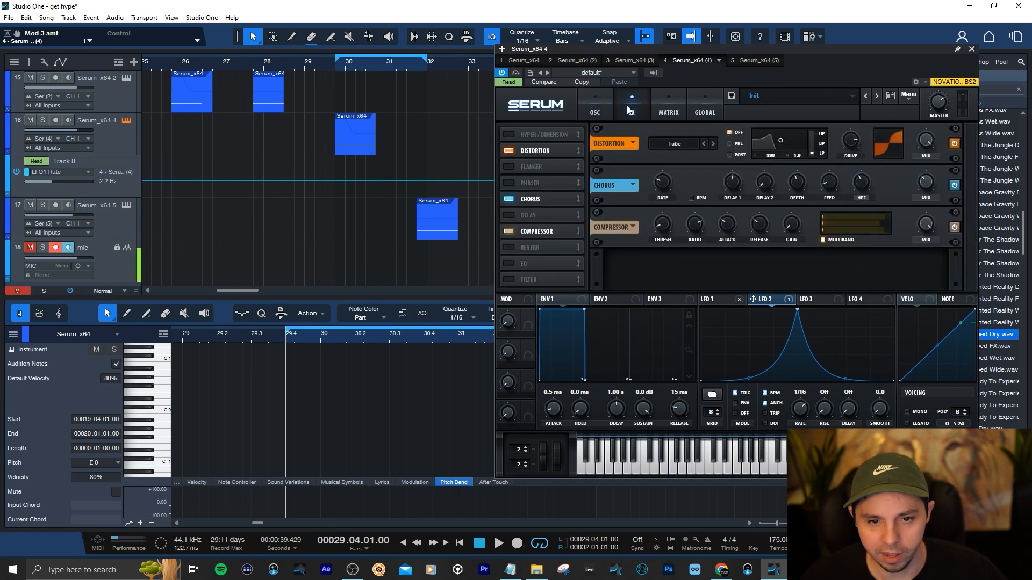
left_click(602, 103)
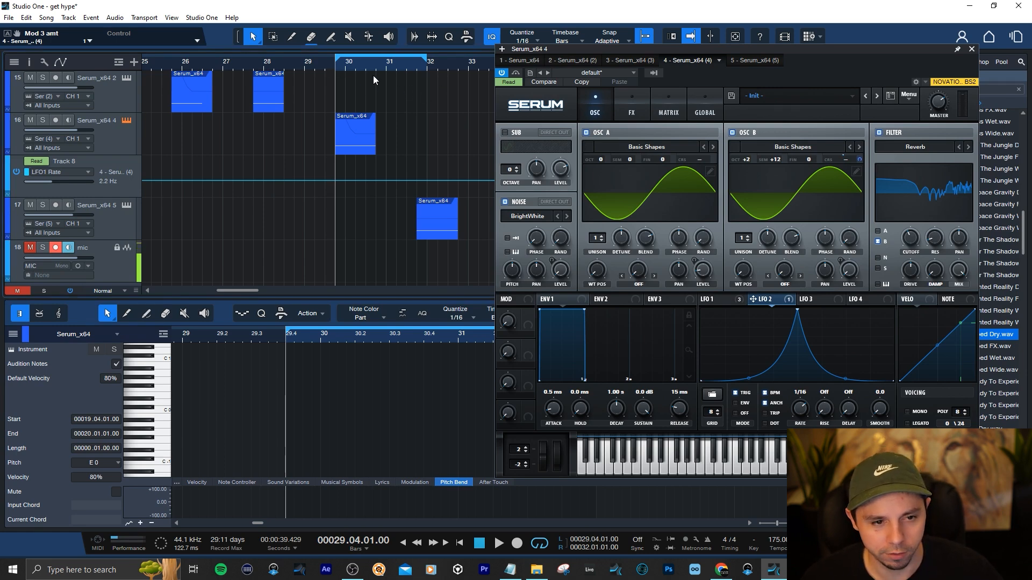
key("space")
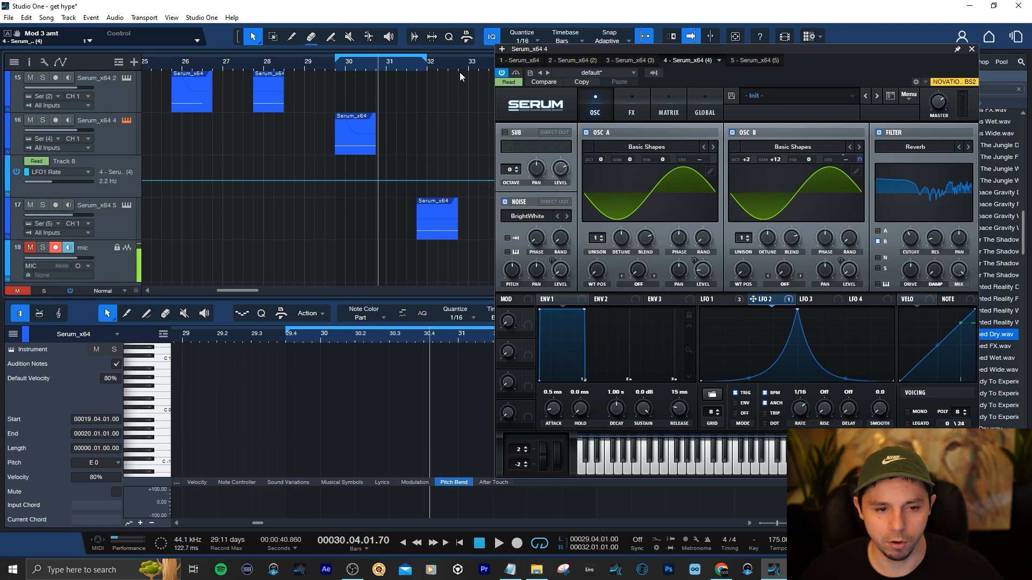
Show LFO 1 in the Serum_x64 4 instrument again and set the loop range from bar 25 to bar 33
left_click(727, 303)
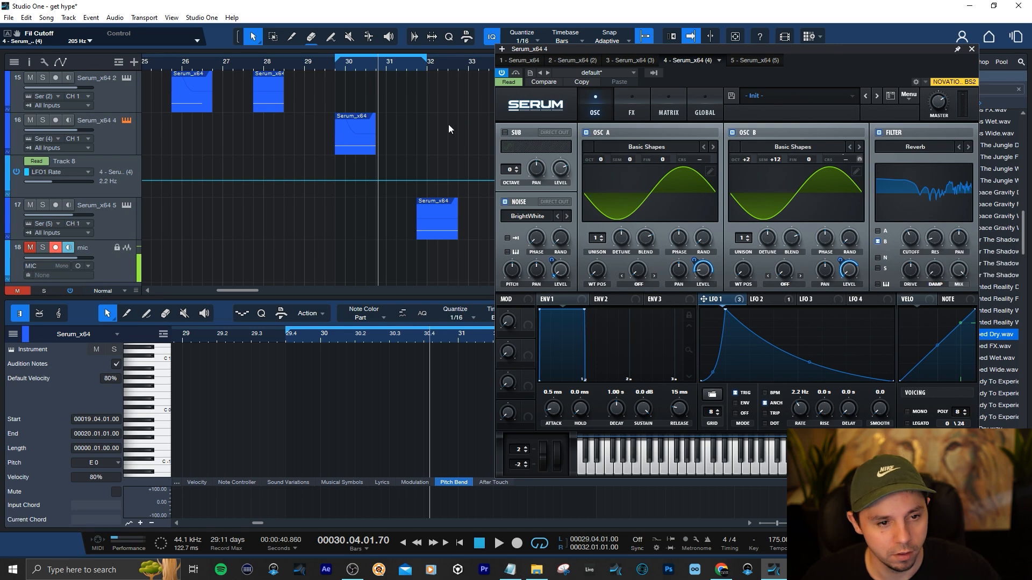
scroll(319, 62, "down", 2)
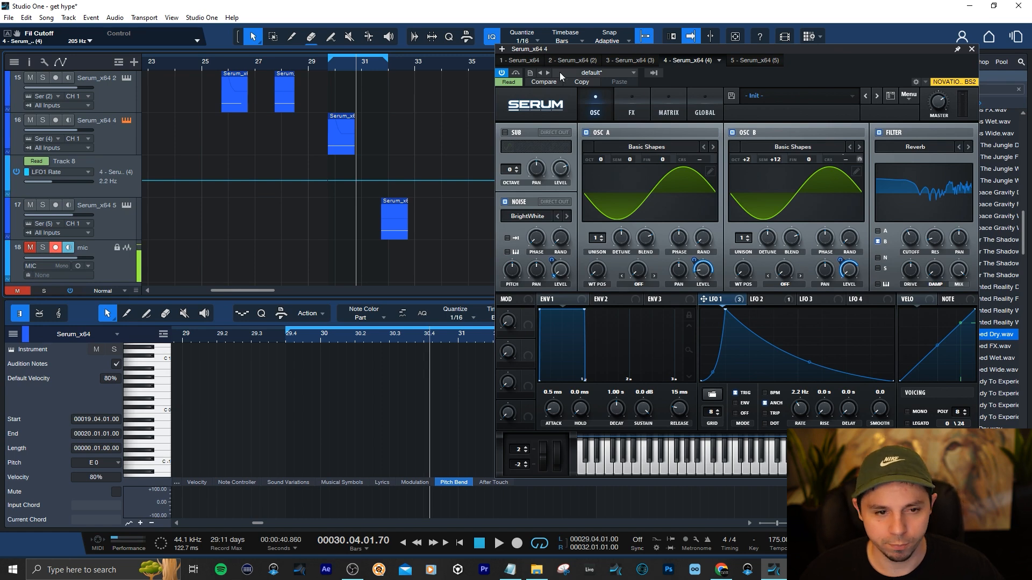
left_click_drag(423, 62, 202, 62)
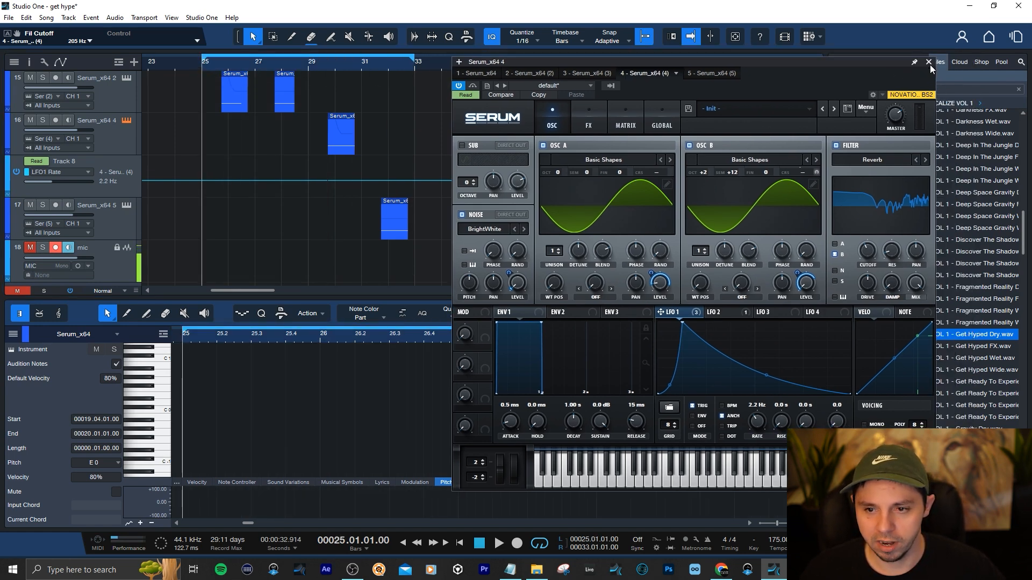
Close the Serum_x64 4 instrument and enlarge the looped Serum clips in the arrangement
left_click_drag(892, 70, 781, 70)
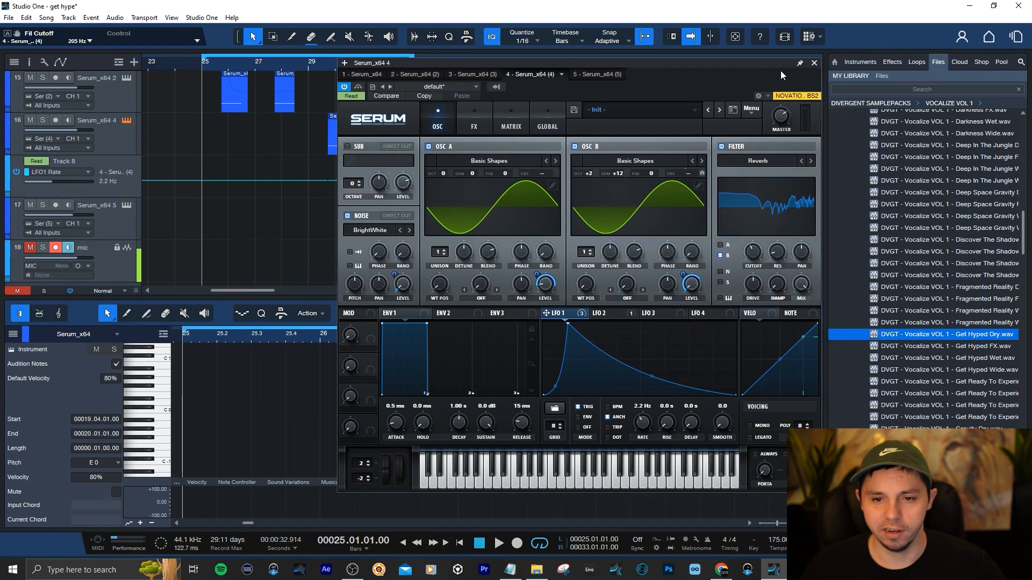
left_click(812, 62)
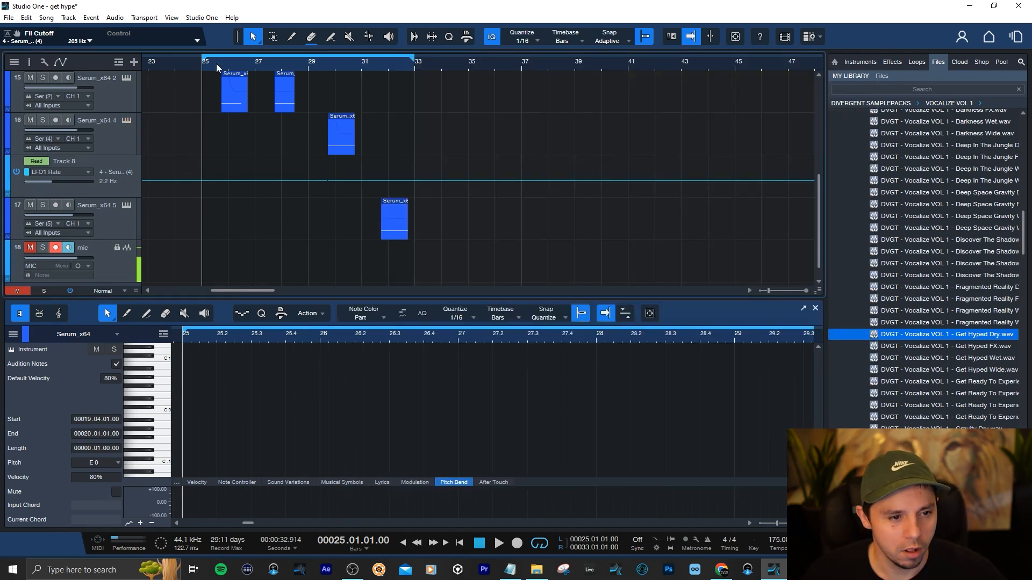
left_click_drag(216, 64, 232, 106)
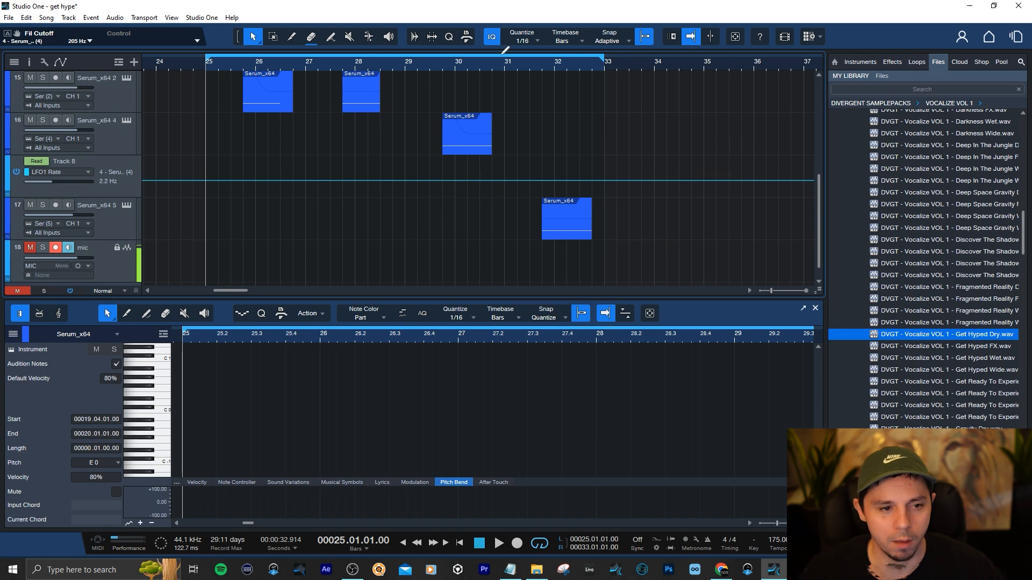